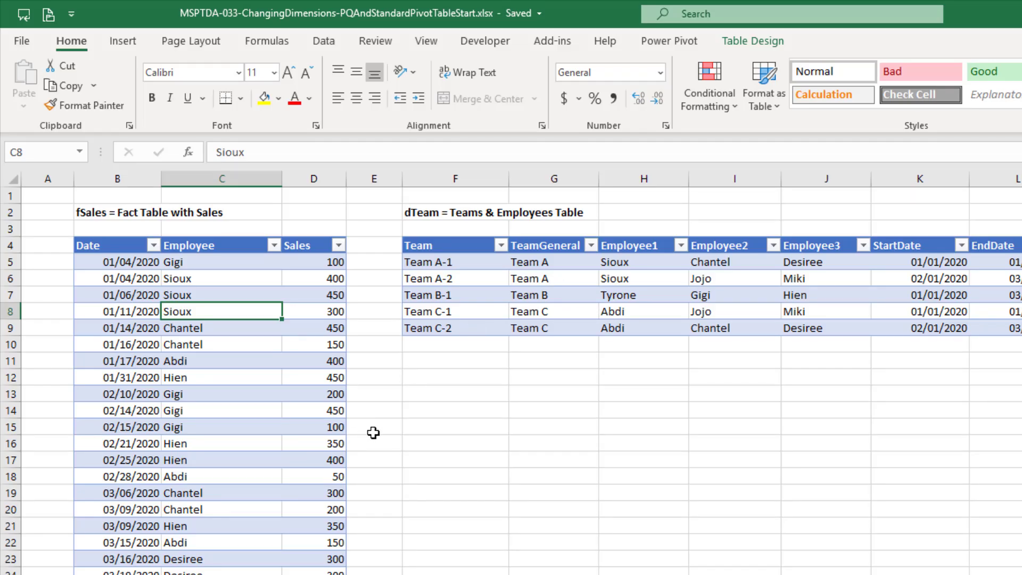
# - Send the dTeam table to Power Query Editor as a new query with From Table/Range
pyautogui.click(324, 41)
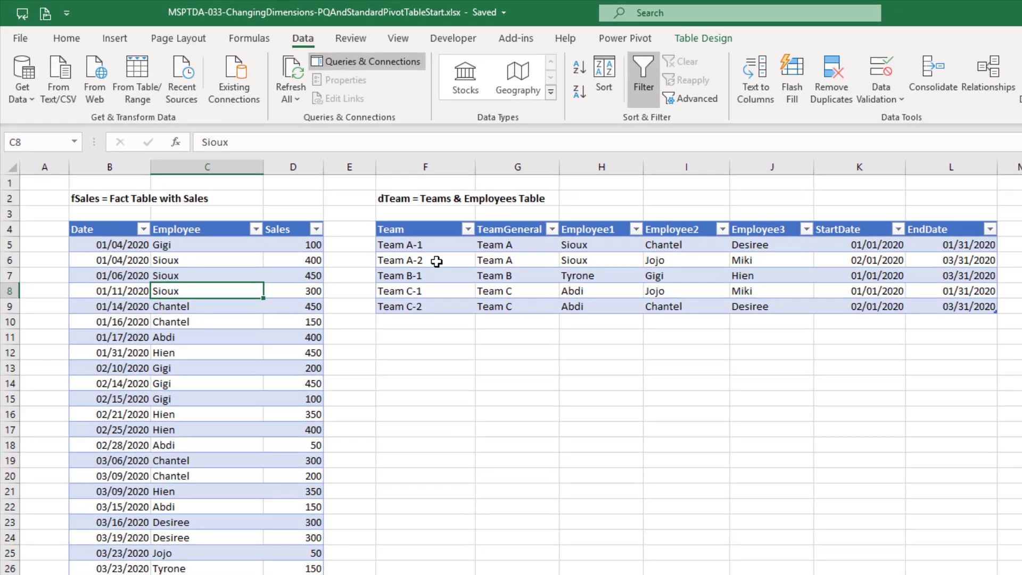
pyautogui.click(437, 262)
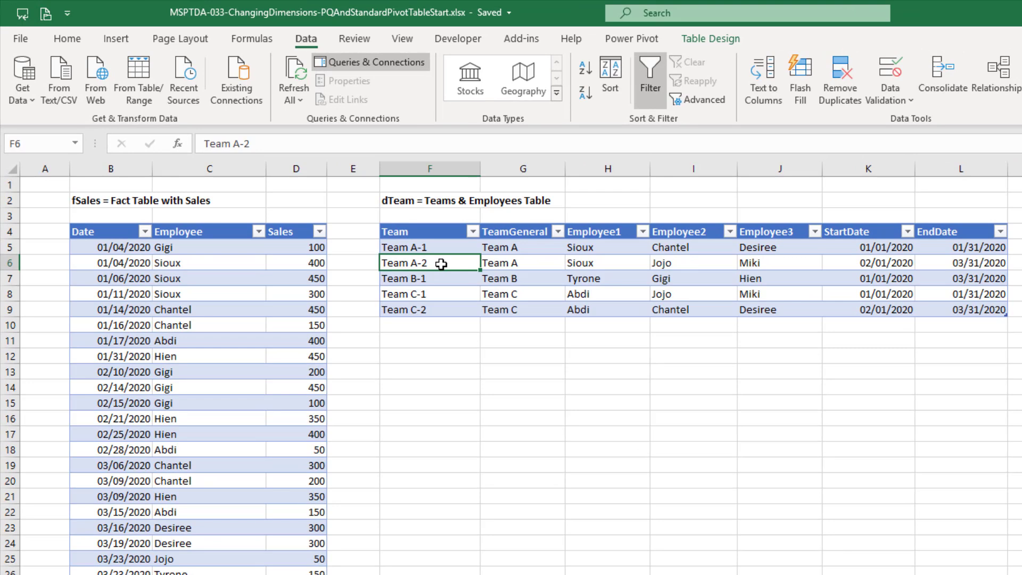
pyautogui.click(149, 83)
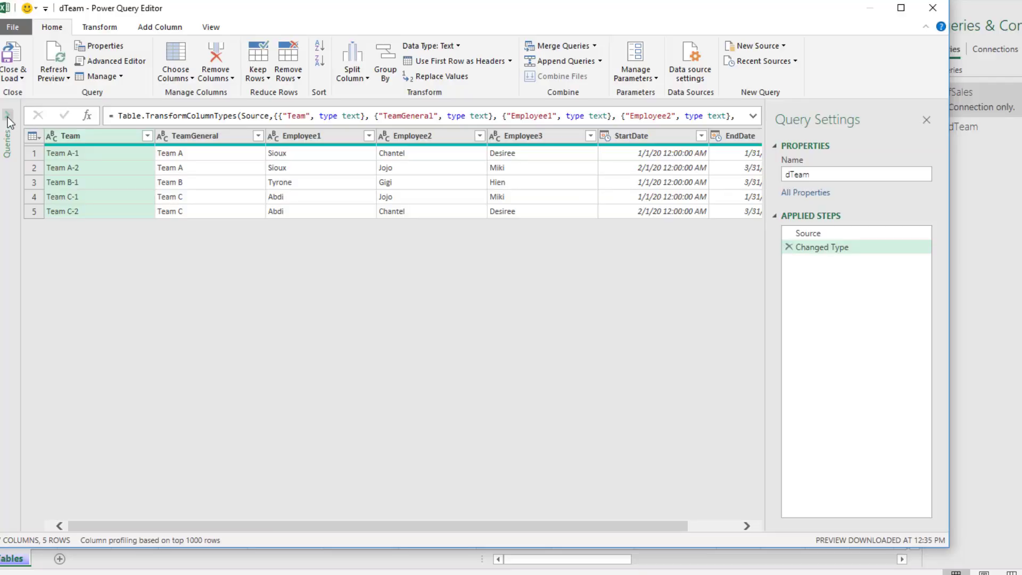
# - Rename the dTeam query to dEmployeeTeam in the Queries pane
pyautogui.click(7, 116)
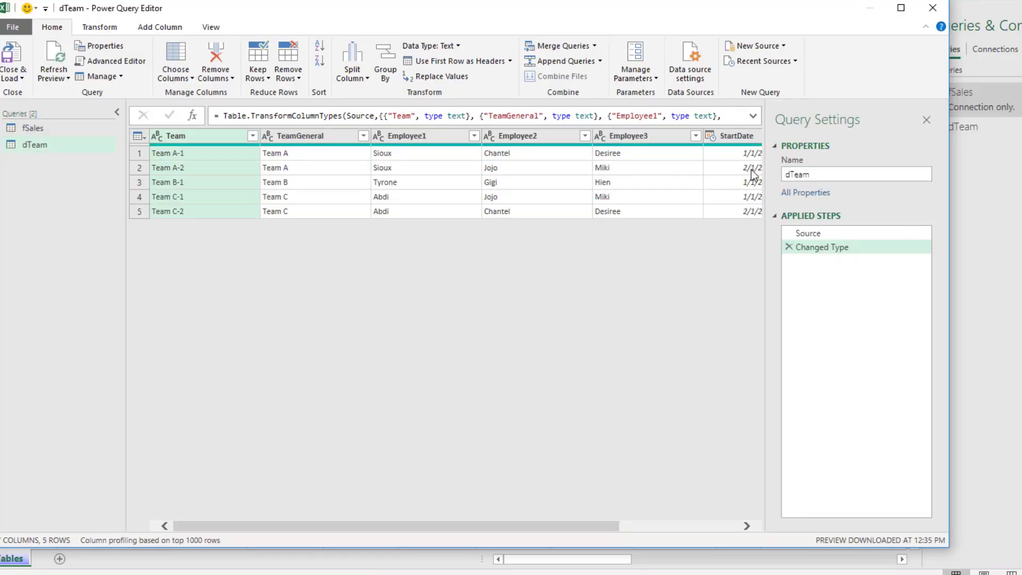
pyautogui.click(821, 174)
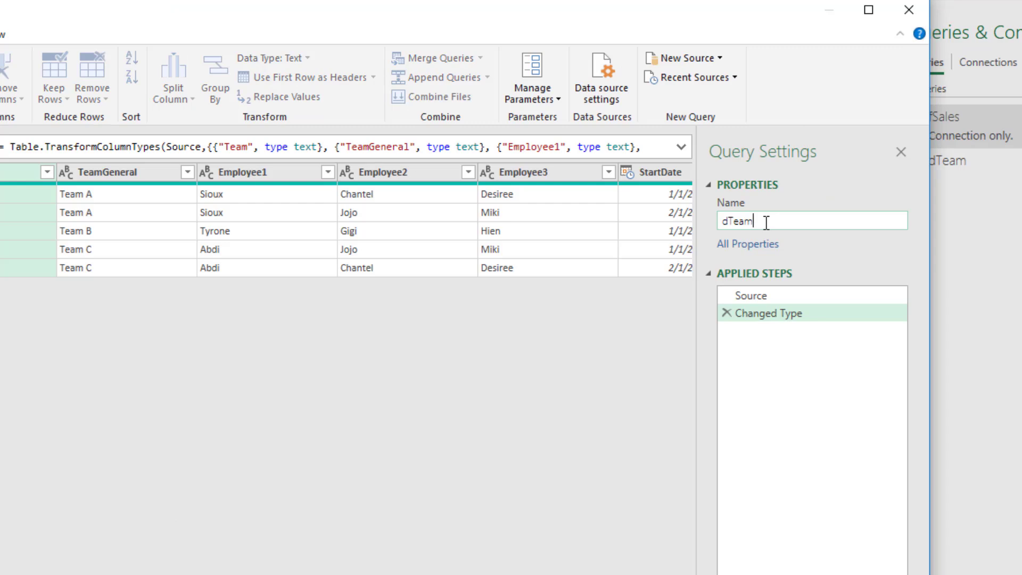
pyautogui.write('Employee')
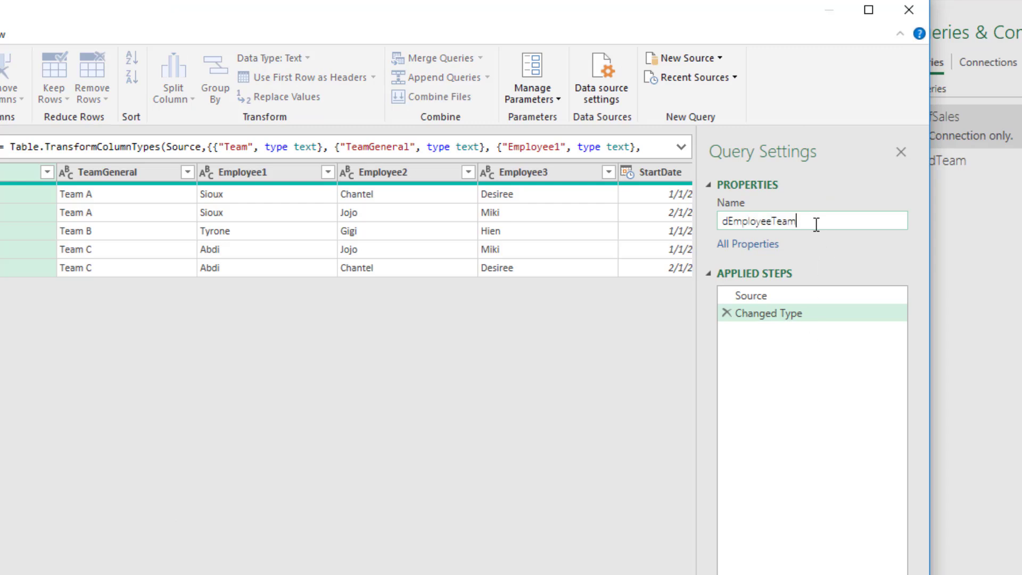
pyautogui.press('Return')
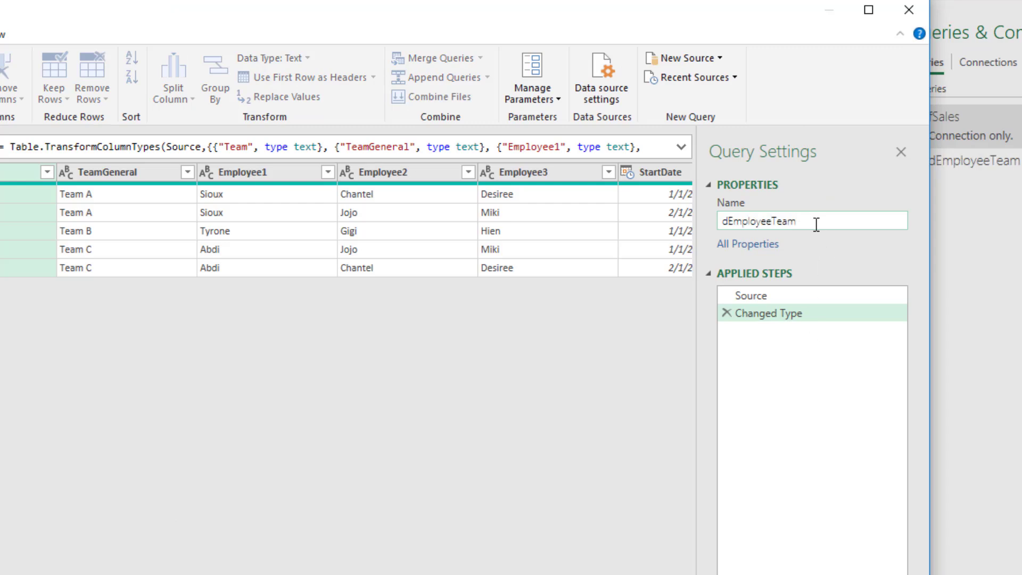
# - Change StartDate and EndDate to the Date type, replacing the current type step
pyautogui.hscroll(5, 529, 175)
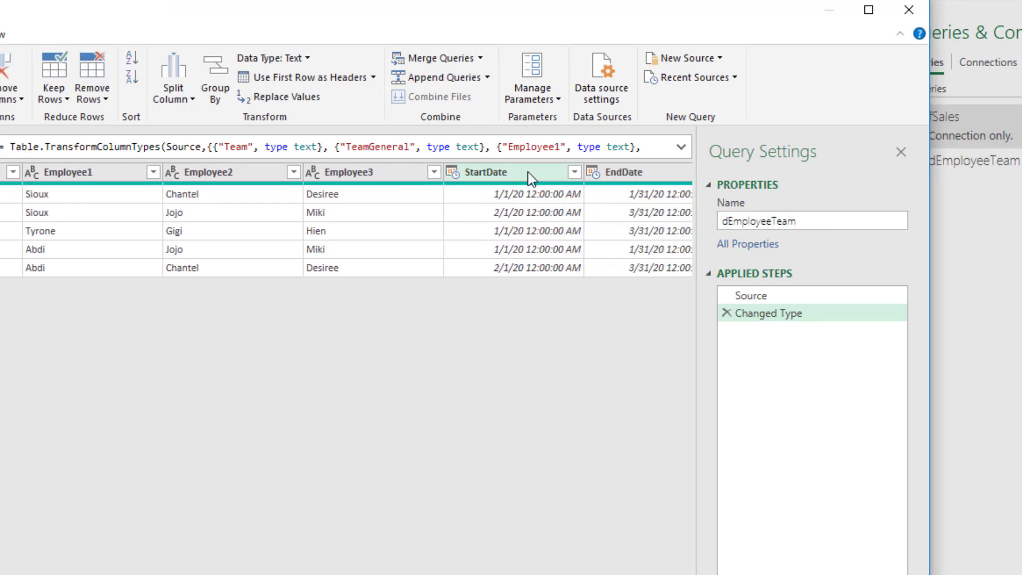
pyautogui.click(489, 177)
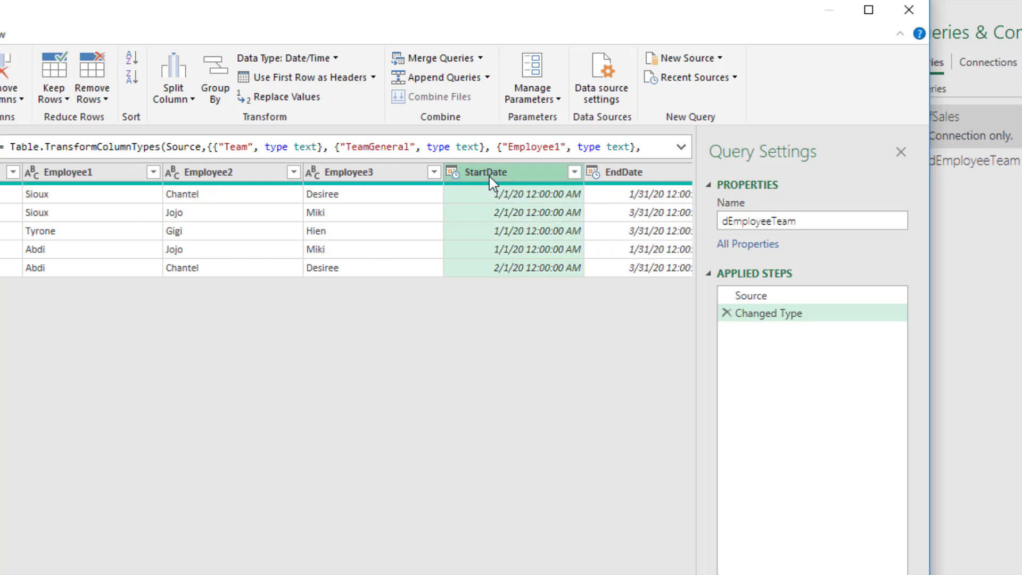
pyautogui.keyDown('shift'); pyautogui.click(622, 177); pyautogui.keyUp('shift')
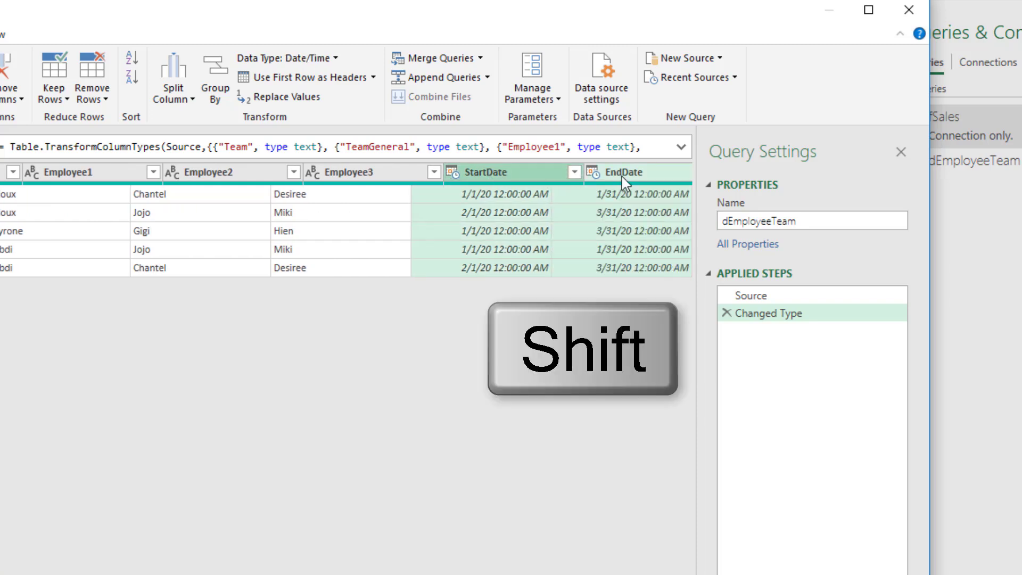
pyautogui.rightClick(611, 177)
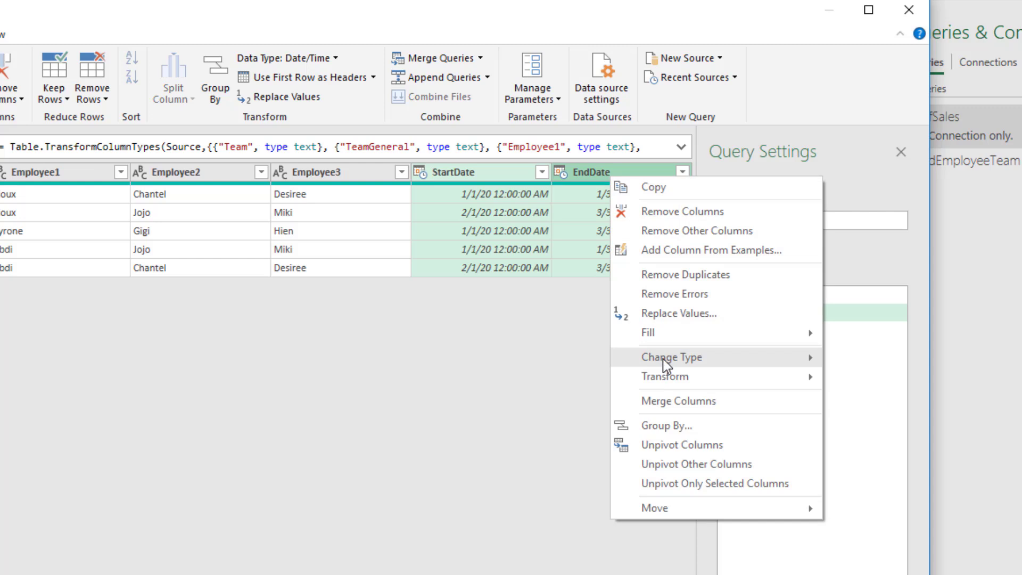
pyautogui.moveTo(658, 358)
pyautogui.click(868, 461)
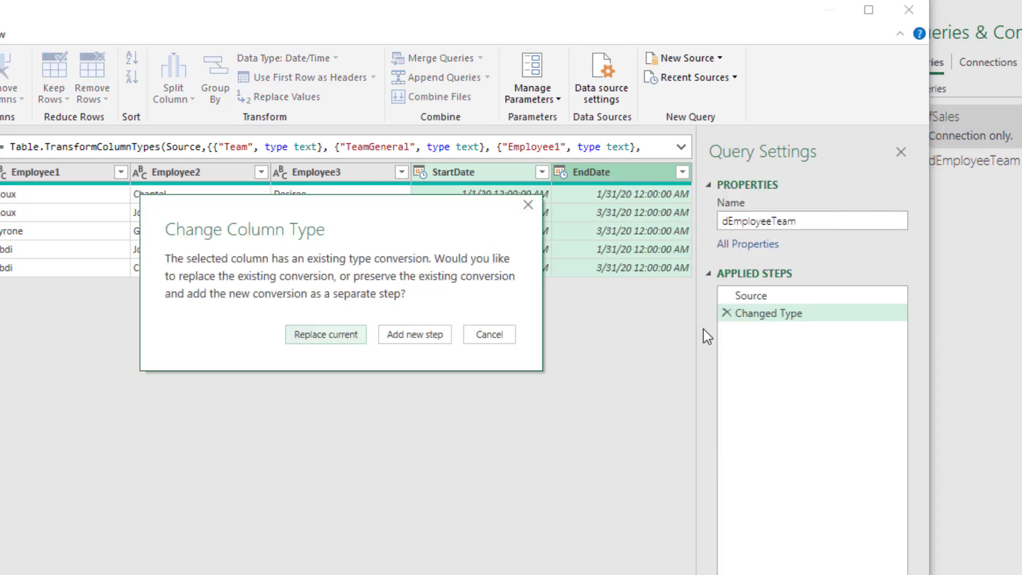
pyautogui.click(318, 335)
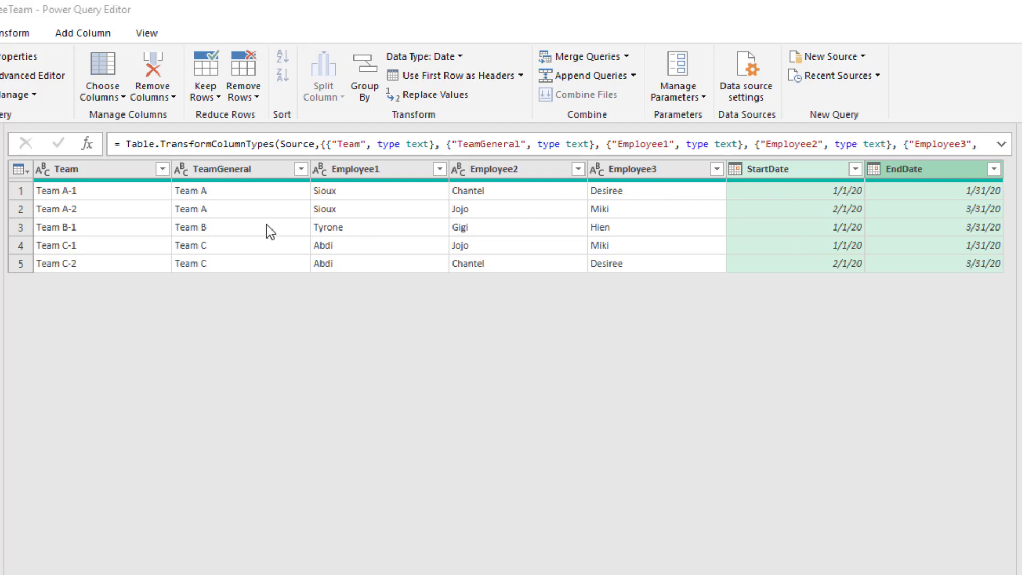
# - Keep Team and TeamGeneral and use Unpivot Other Columns, then select the Attribute column
pyautogui.keyDown('ctrl'); pyautogui.click(216, 173); pyautogui.keyUp('ctrl')
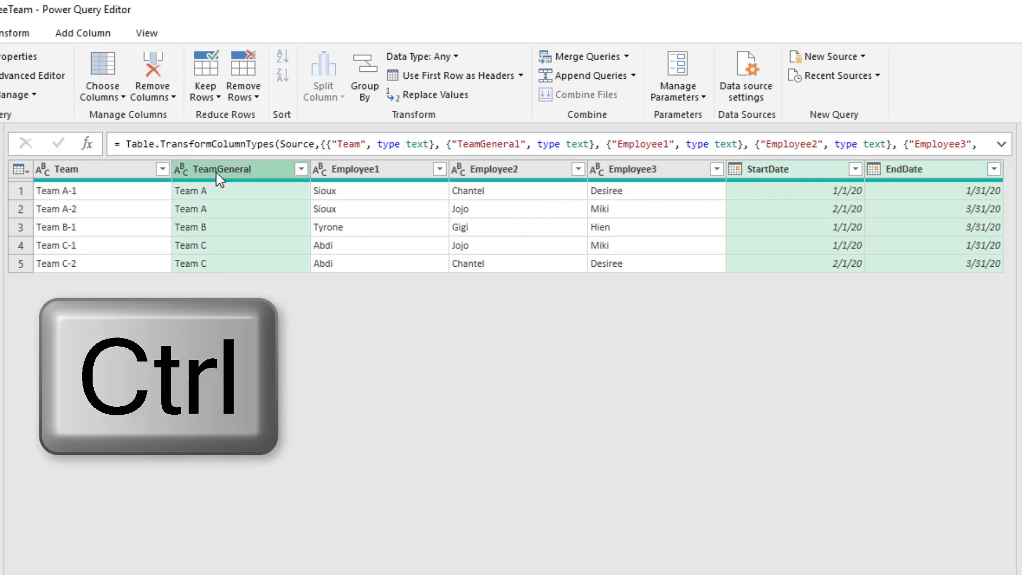
pyautogui.keyDown('ctrl'); pyautogui.click(107, 171); pyautogui.keyUp('ctrl')
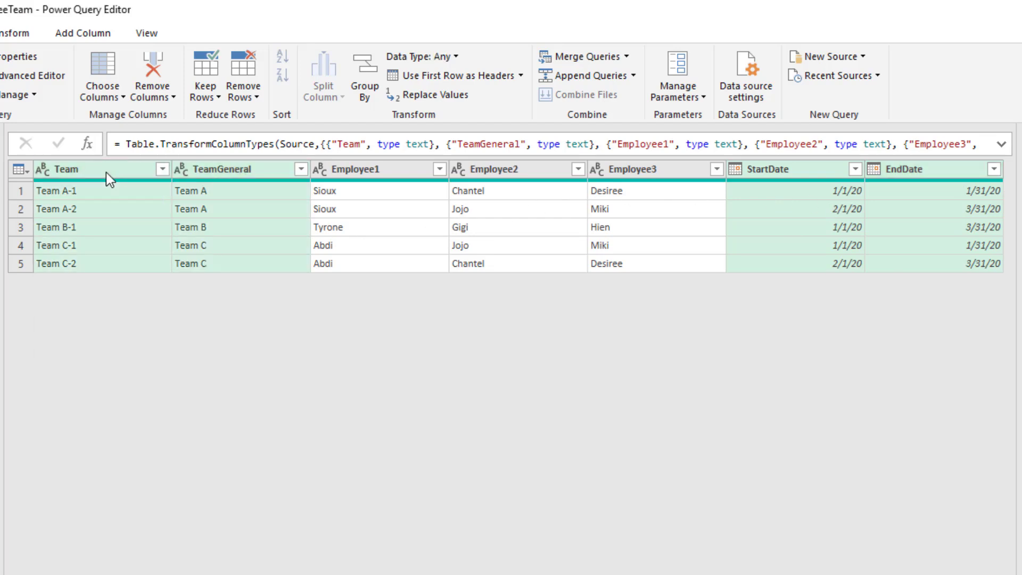
pyautogui.rightClick(107, 172)
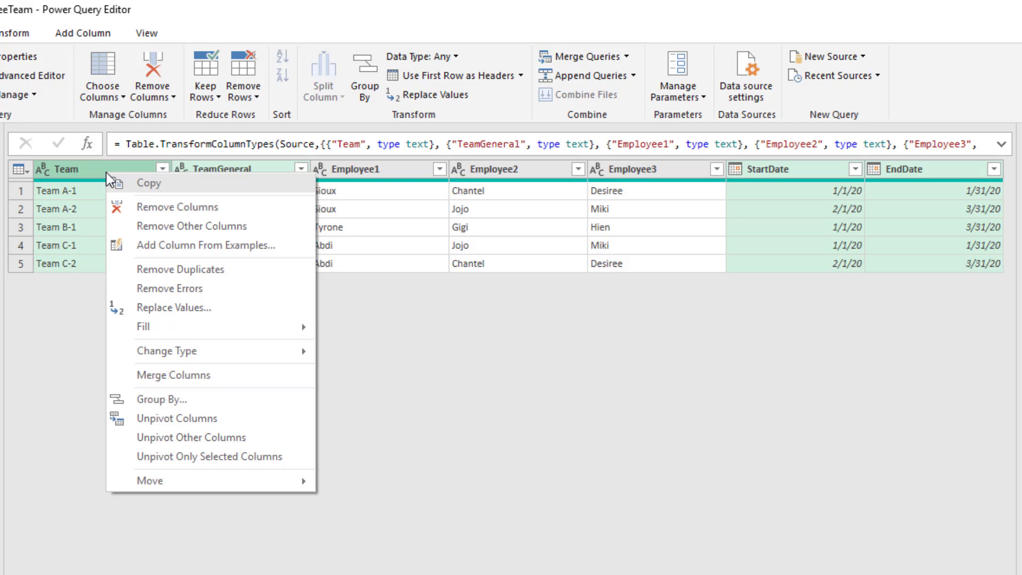
pyautogui.click(184, 438)
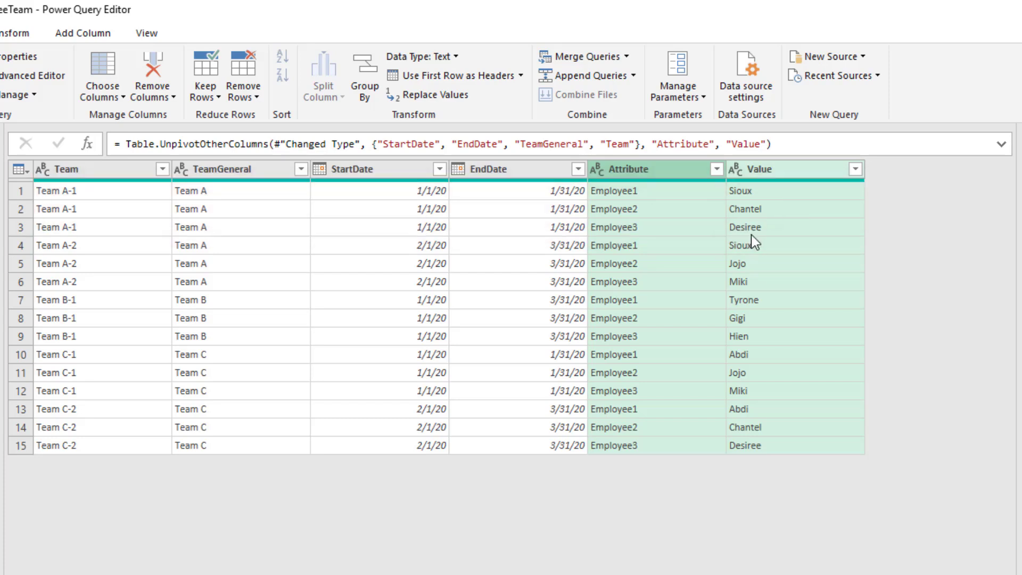
pyautogui.click(631, 174)
# - Remove the Attribute column and rename the Value column header to EmployeeKey
pyautogui.rightClick(628, 171)
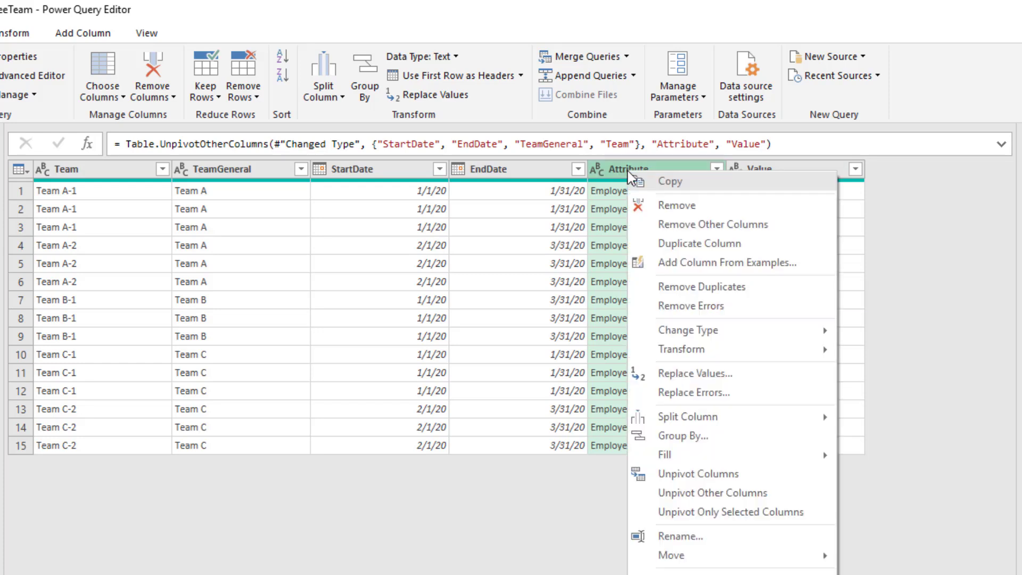
pyautogui.click(663, 209)
pyautogui.doubleClick(639, 171)
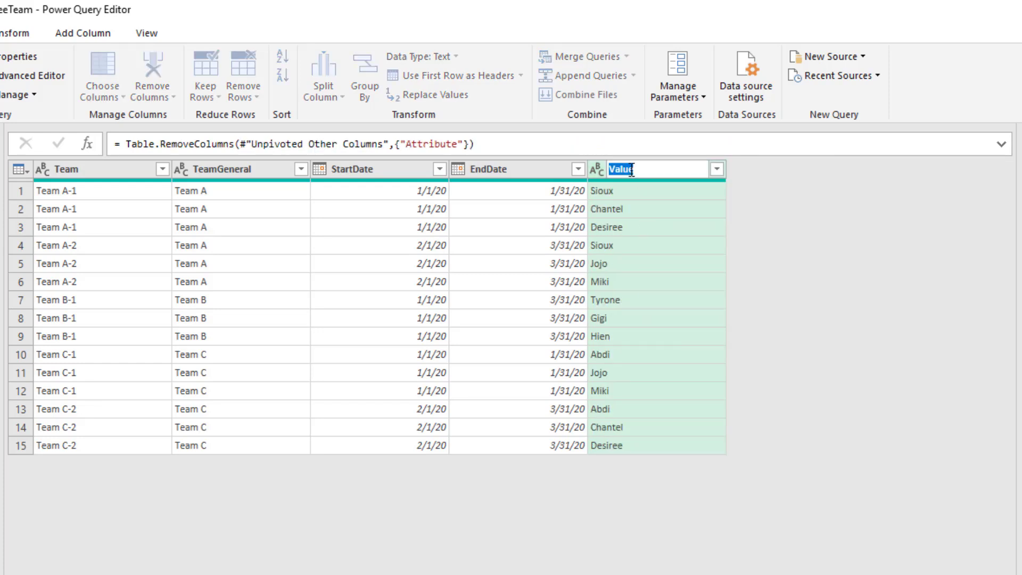
pyautogui.write('EmployeeKey')
pyautogui.press('Return')
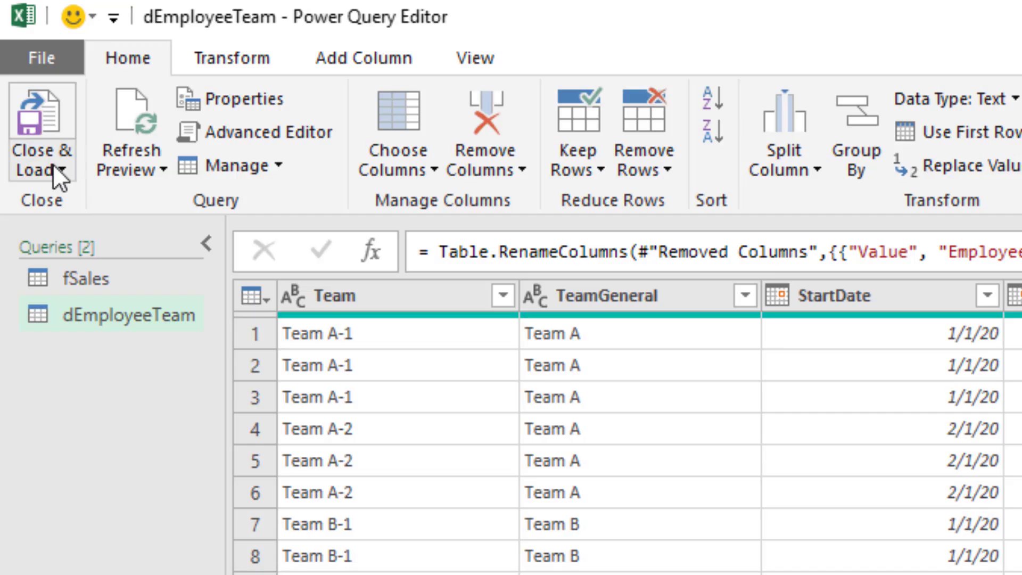
# - Load dEmployeeTeam with Close & Load To as Only Create Connection, then open fSales
pyautogui.click(53, 164)
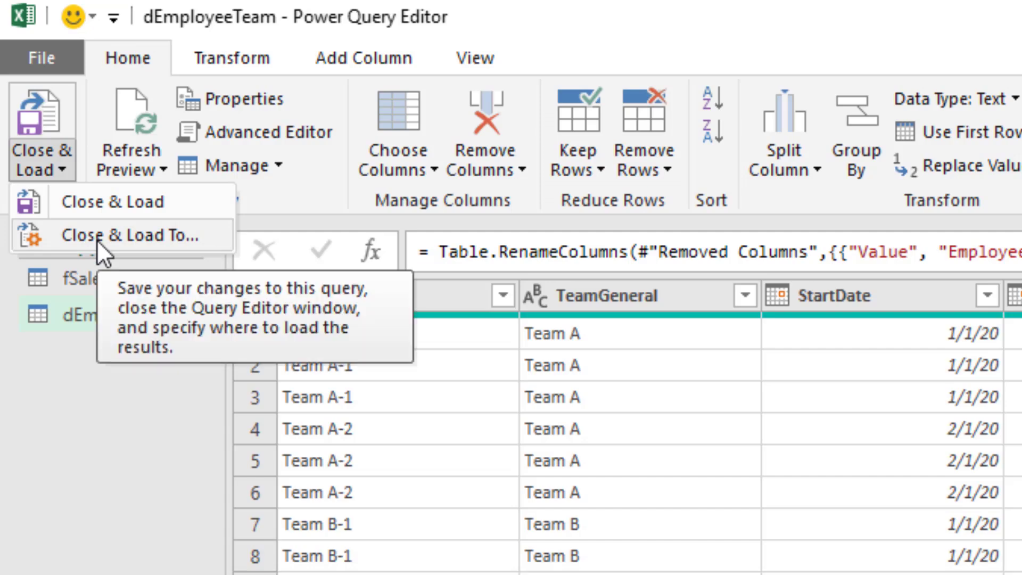
pyautogui.click(122, 234)
pyautogui.click(358, 393)
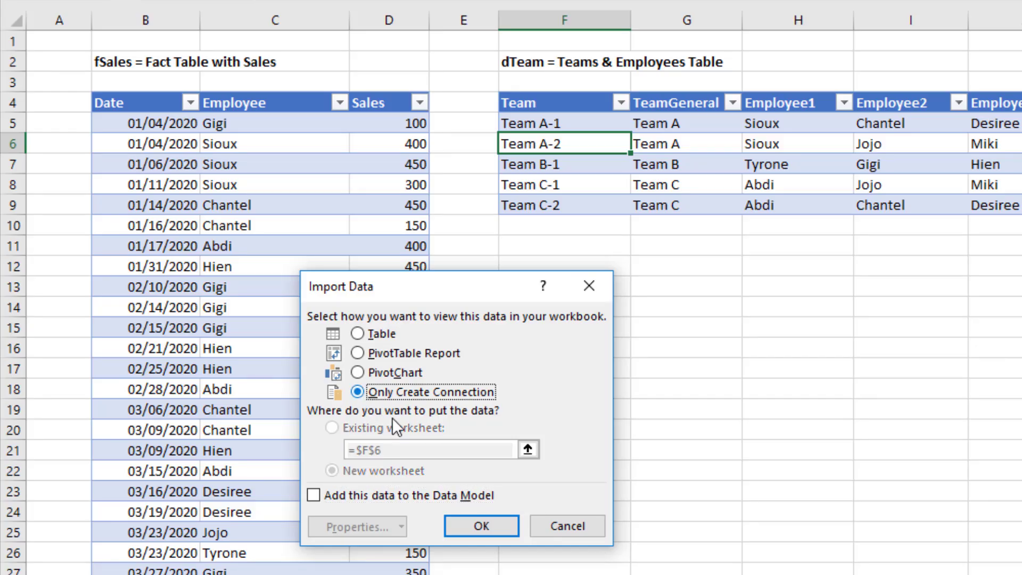
pyautogui.click(476, 526)
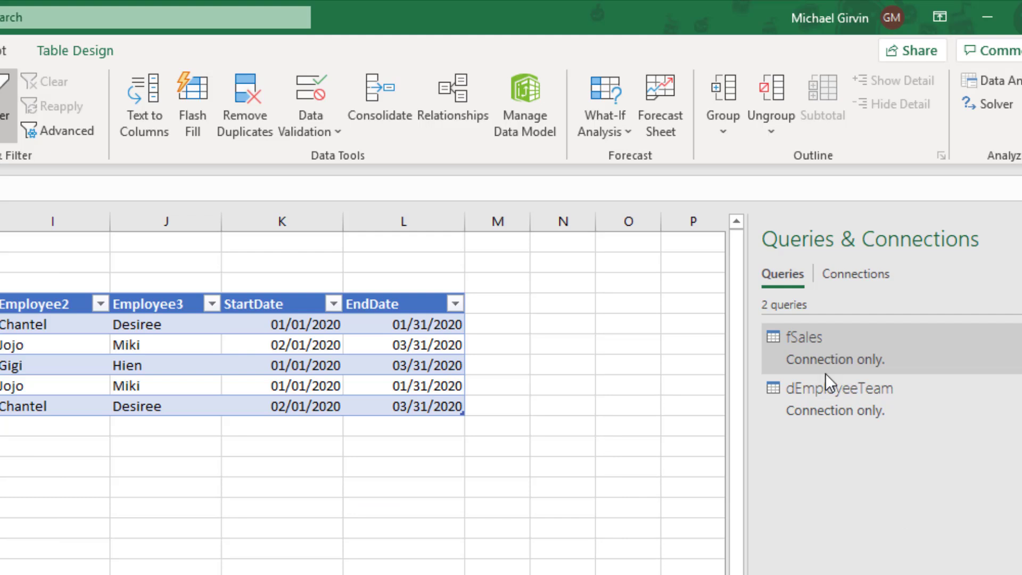
pyautogui.moveTo(819, 346)
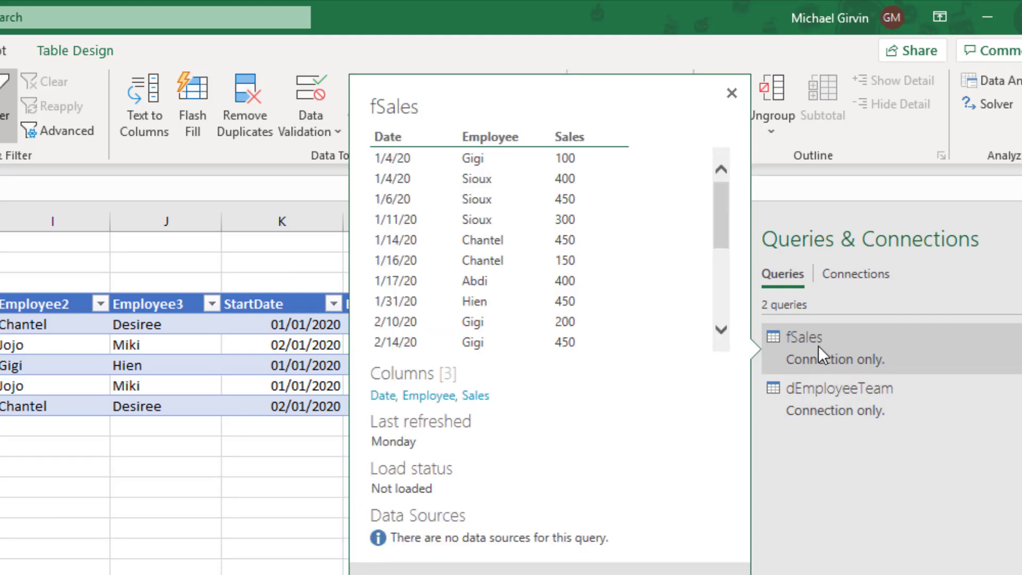
pyautogui.doubleClick(819, 347)
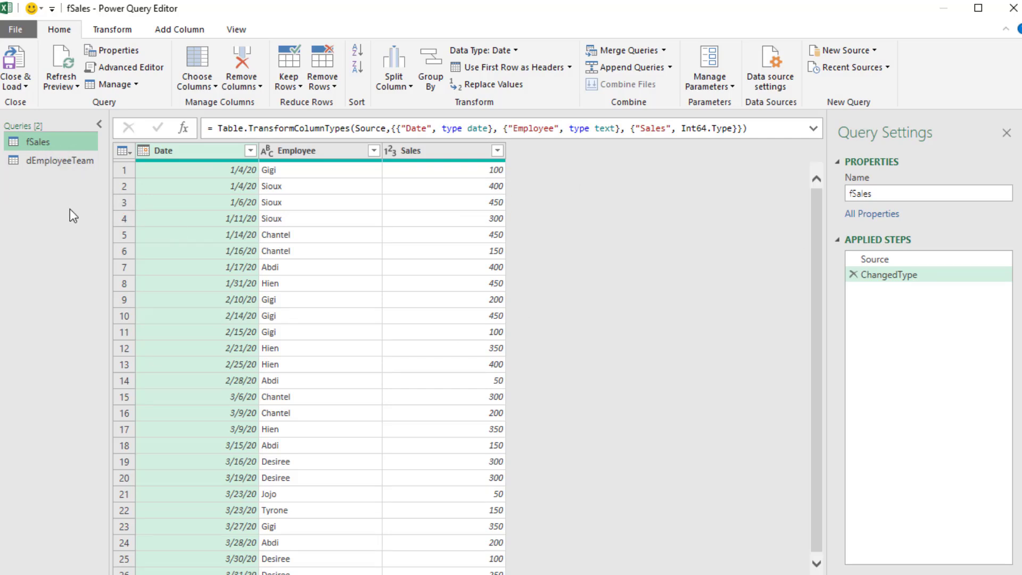
pyautogui.click(53, 161)
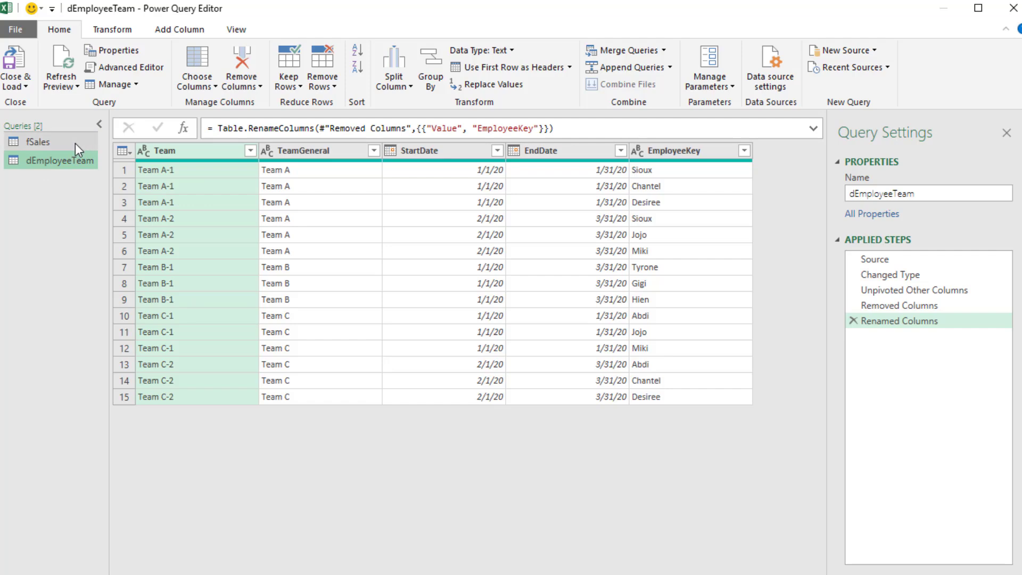
pyautogui.click(38, 141)
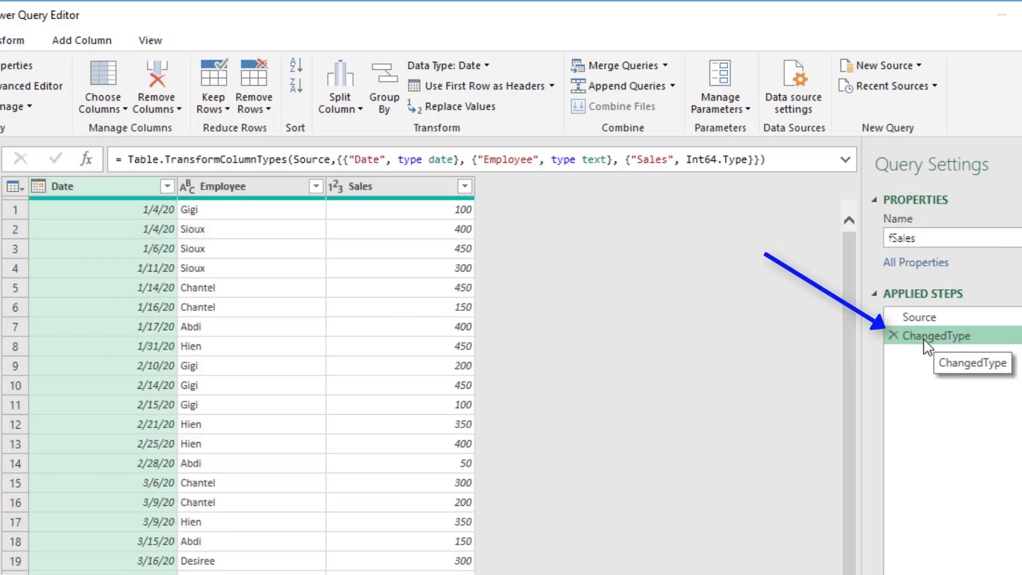
# - Add a custom step to fSales with the formula = Table.Buffer(dEmployeeTeam)
pyautogui.click(86, 159)
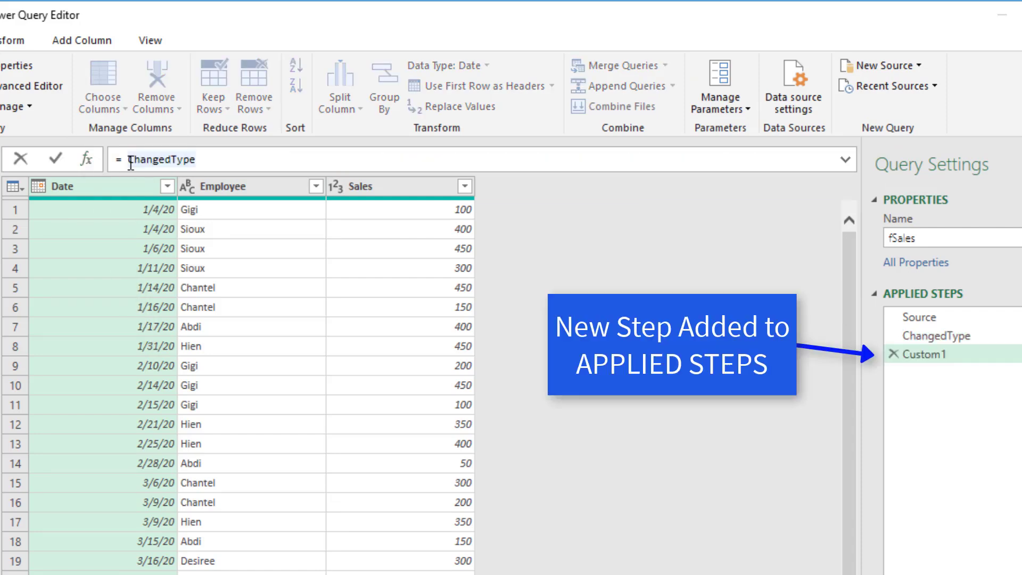
pyautogui.doubleClick(130, 160)
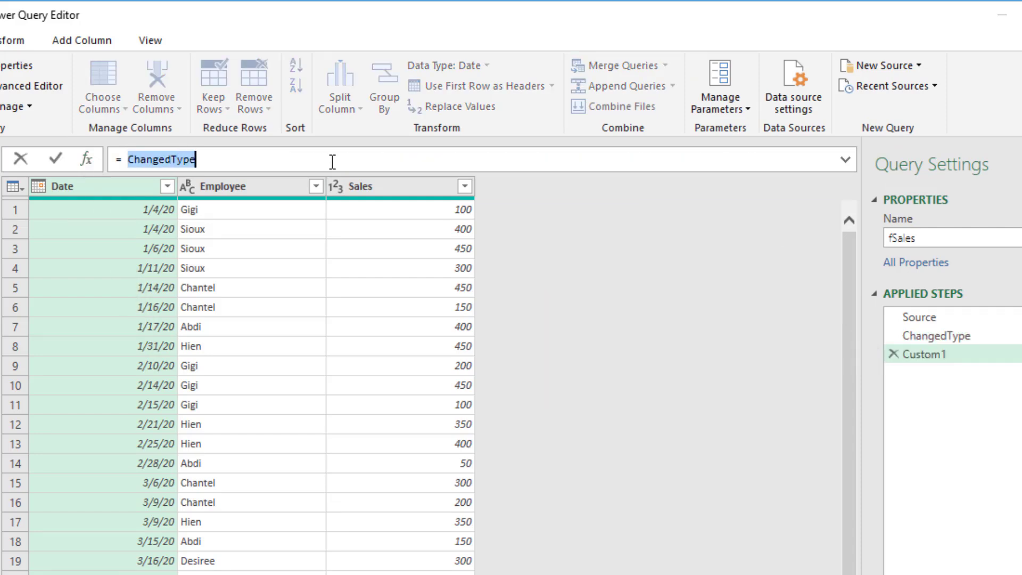
pyautogui.write('Table.B')
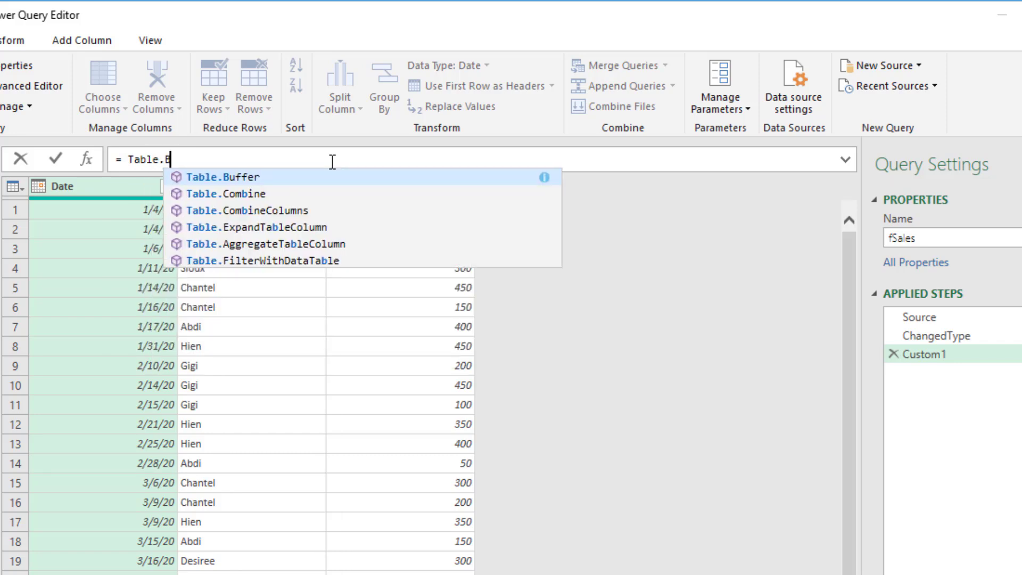
pyautogui.press('Tab')
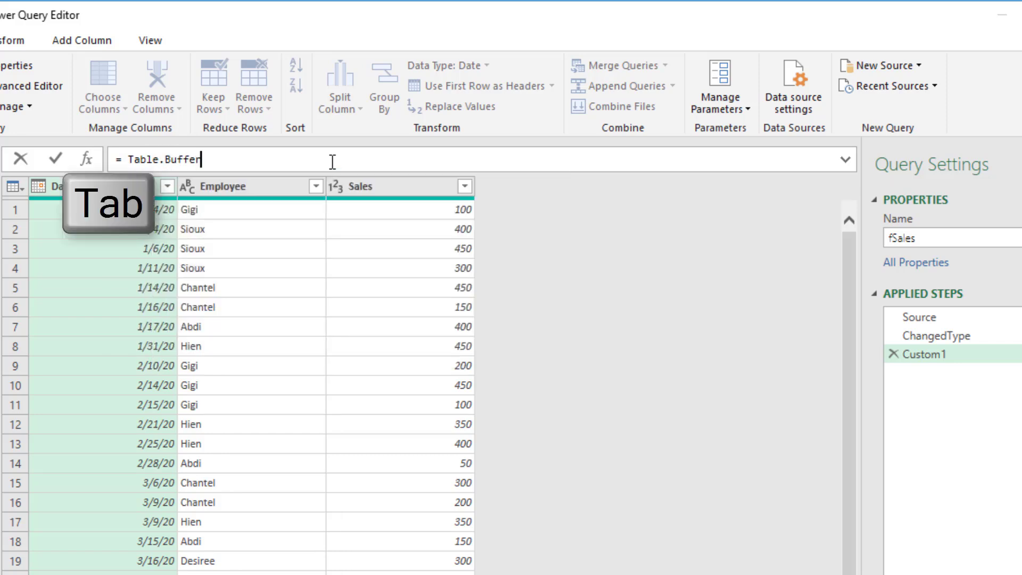
pyautogui.write('(')
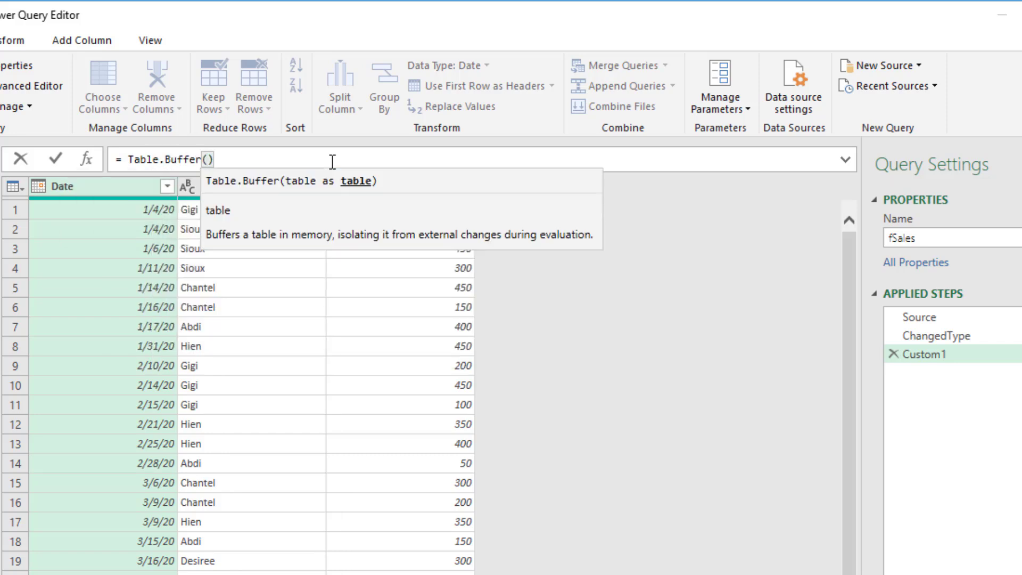
pyautogui.write('dE')
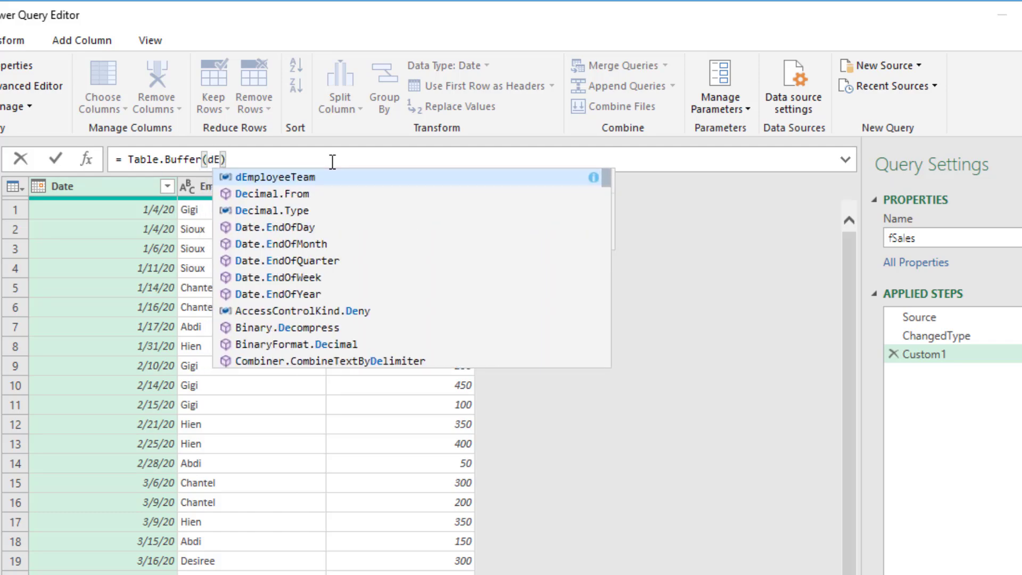
pyautogui.press('Tab')
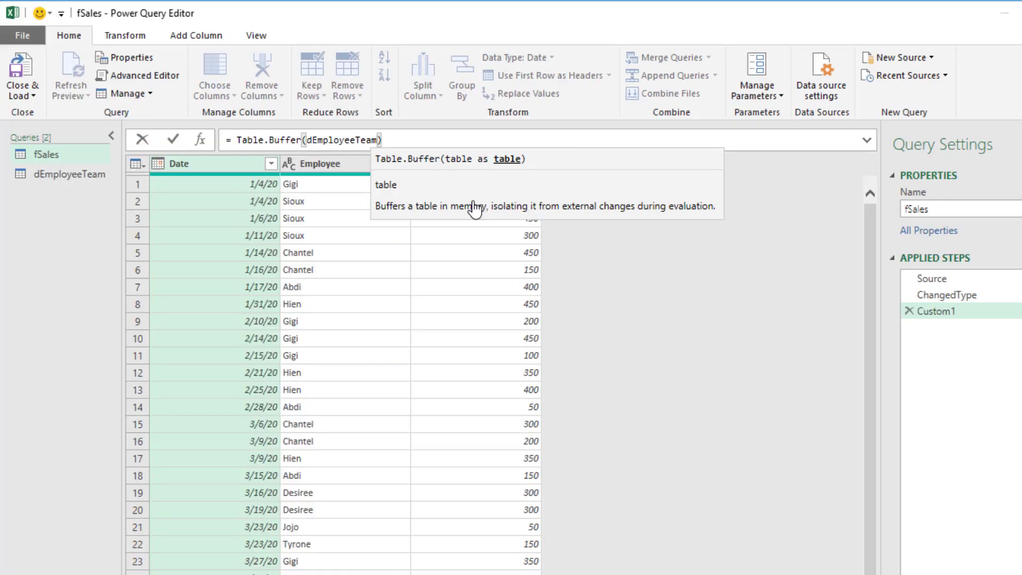
pyautogui.press('Return')
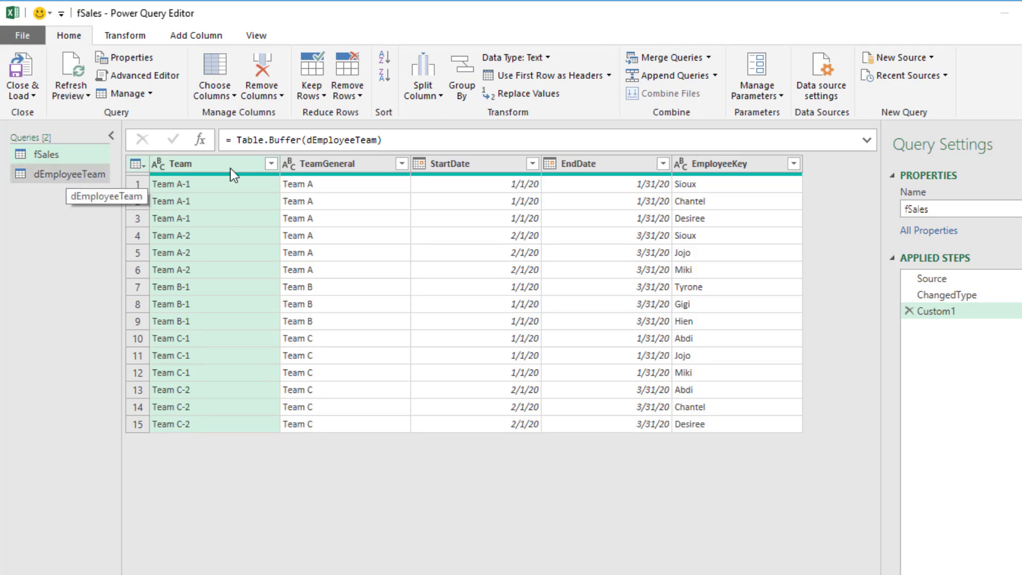
# - Rename the Custom1 step to BufferedLT and compare its data against ChangedType
pyautogui.click(928, 317)
pyautogui.press('F2')
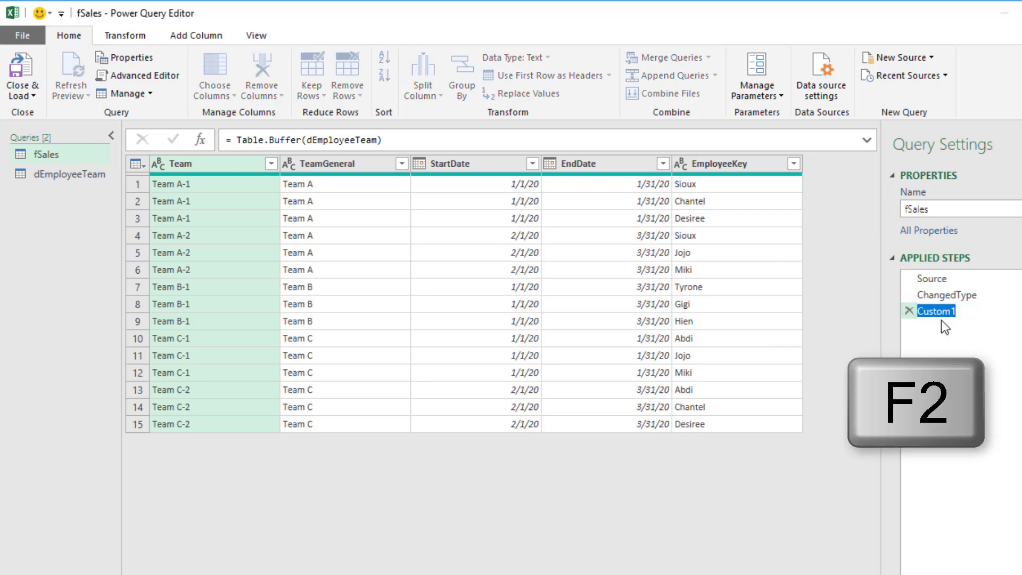
pyautogui.write('BufferedLT')
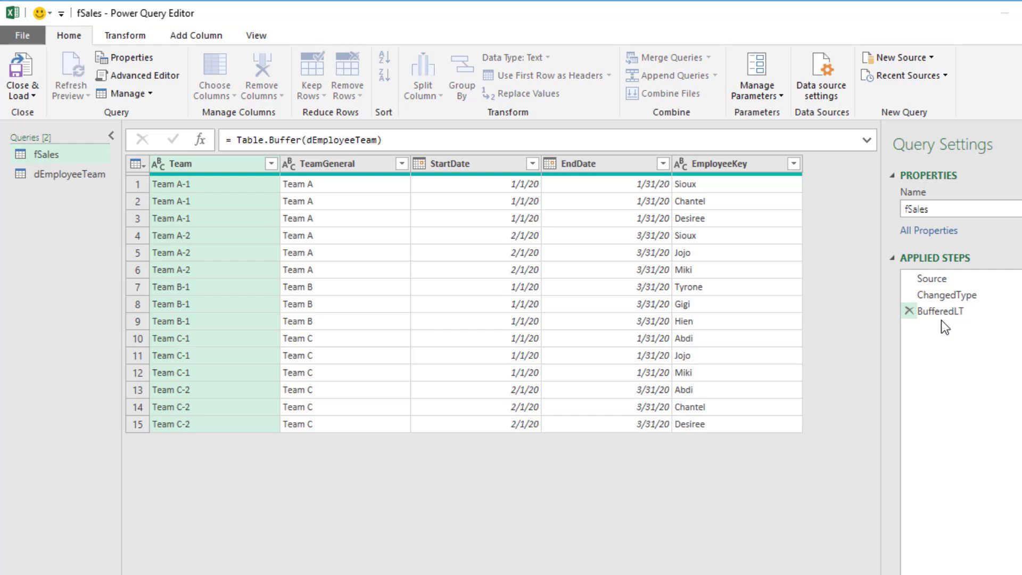
pyautogui.press('Return')
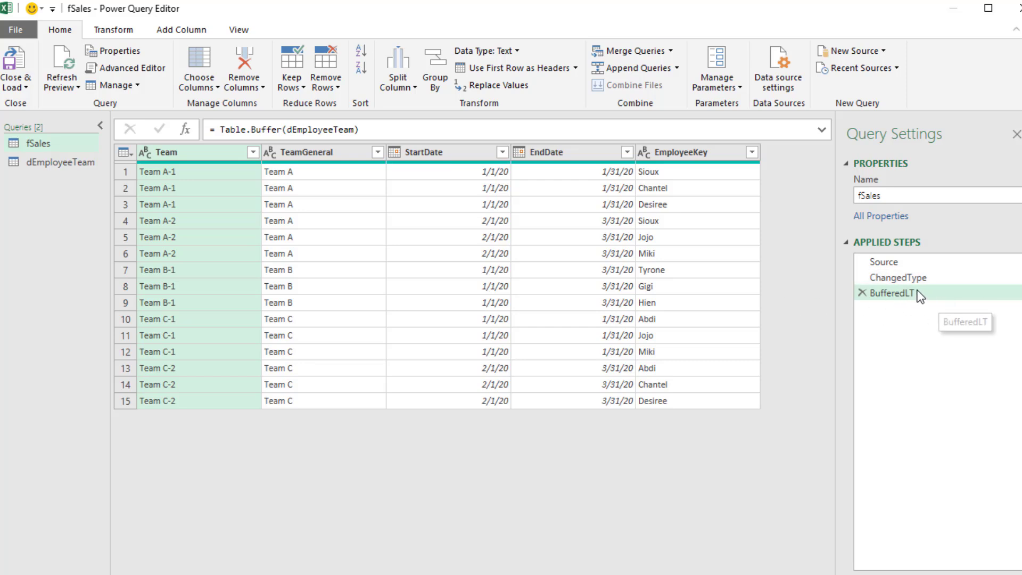
pyautogui.click(868, 279)
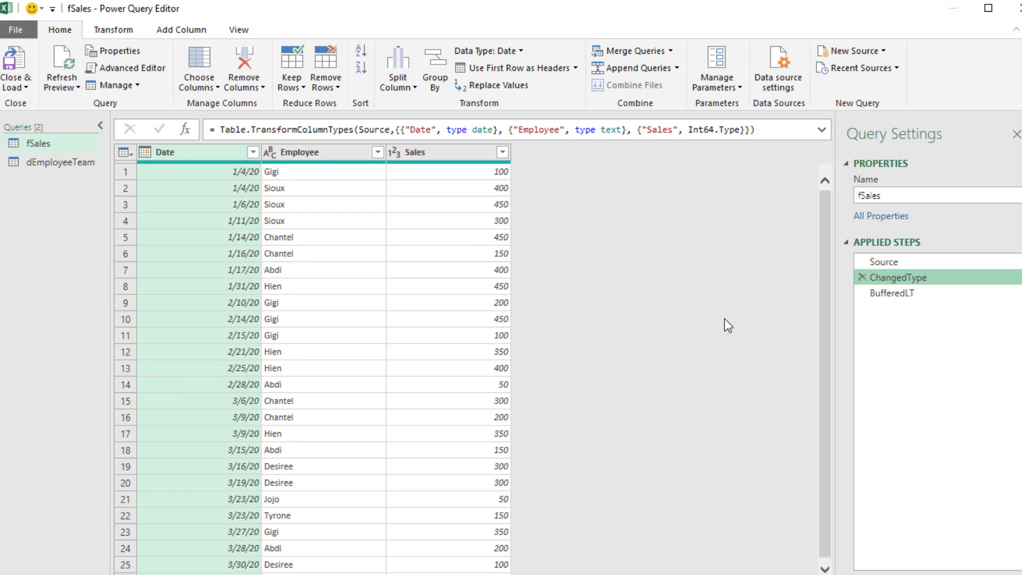
pyautogui.click(895, 294)
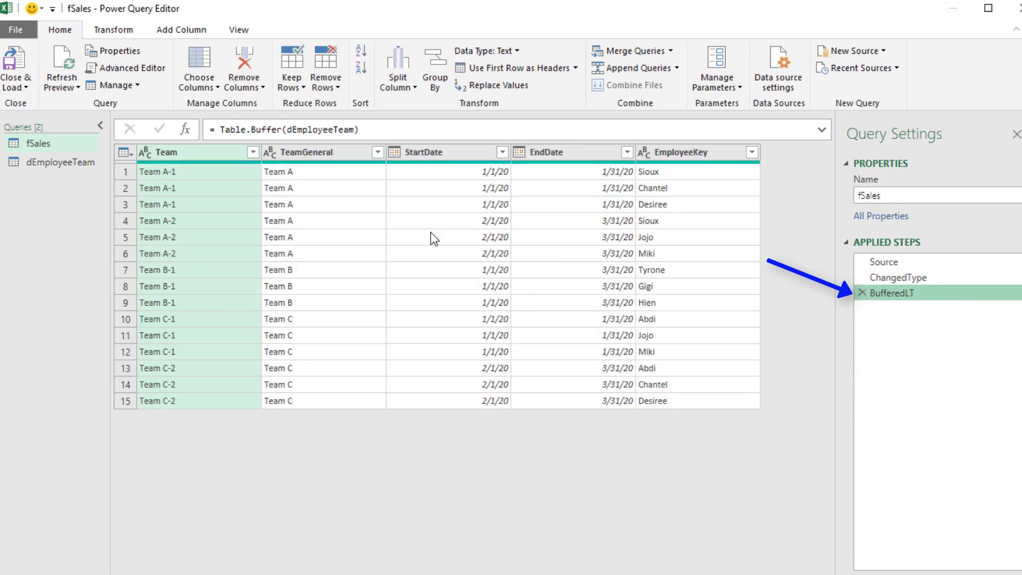
# - Add a new step whose formula references ChangedType instead of BufferedLT
pyautogui.click(187, 130)
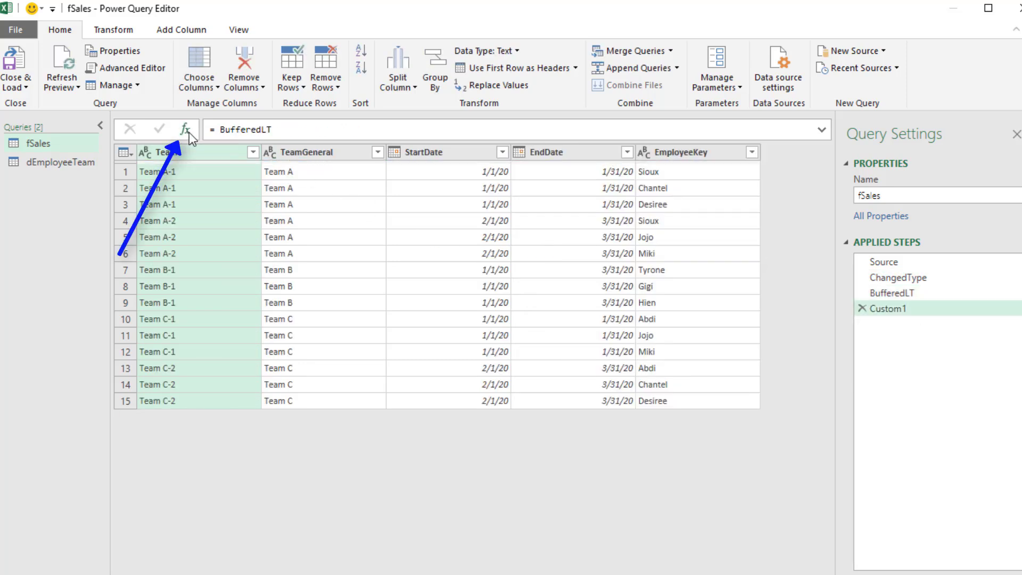
pyautogui.moveTo(219, 130); pyautogui.dragTo(363, 129)
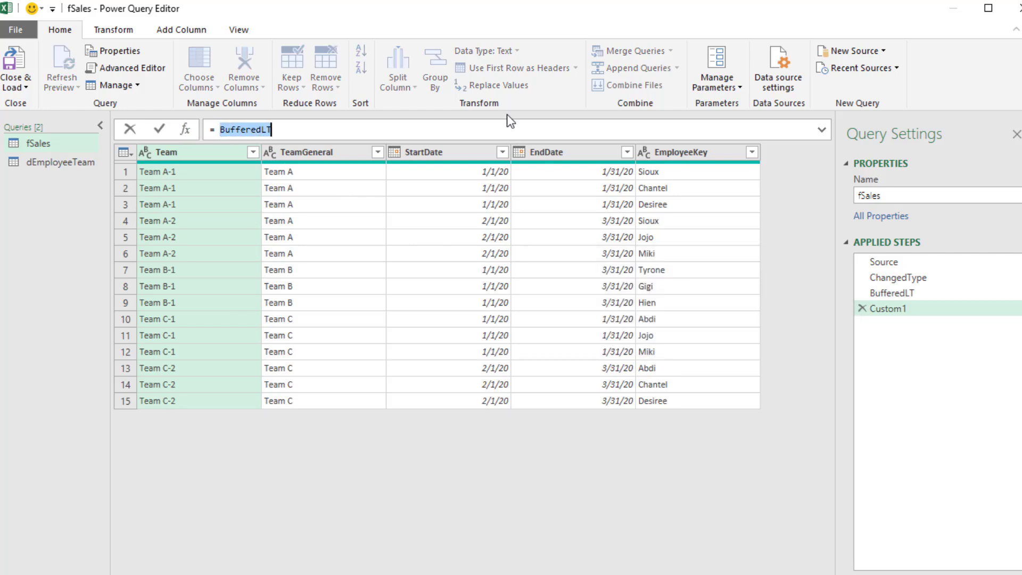
pyautogui.write('ch')
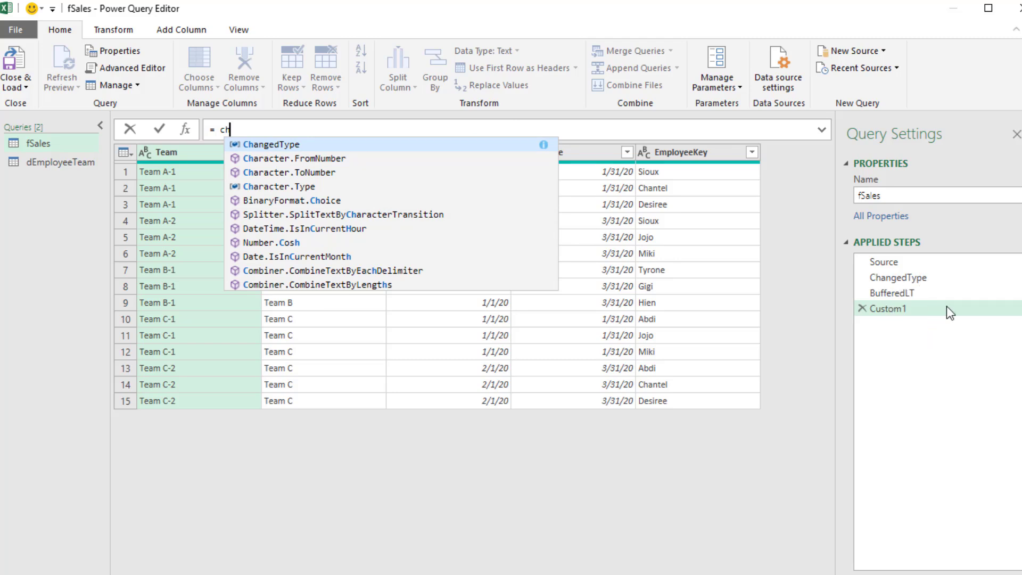
pyautogui.press('Tab')
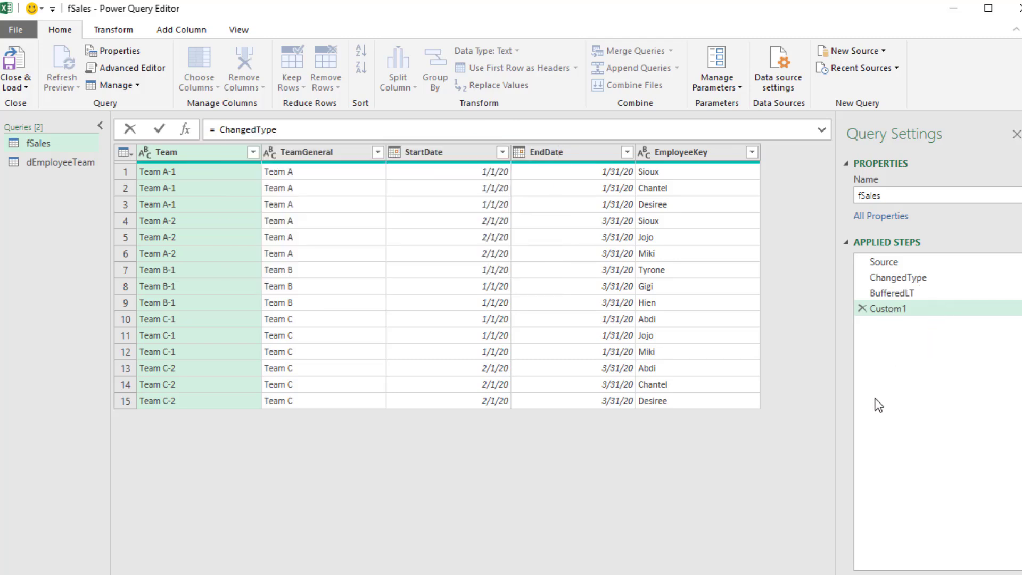
pyautogui.press('Return')
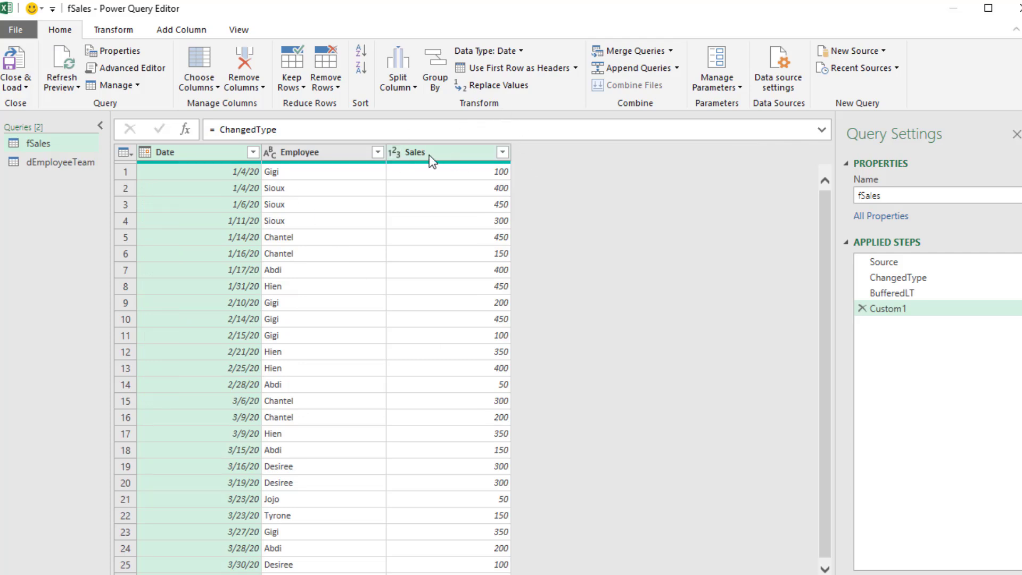
# - Wrap it as = Table.AddColumn(ChangedType,"Team Name", each BufferedLT)
pyautogui.hotkey('ctrl', 'shift', 'Left')
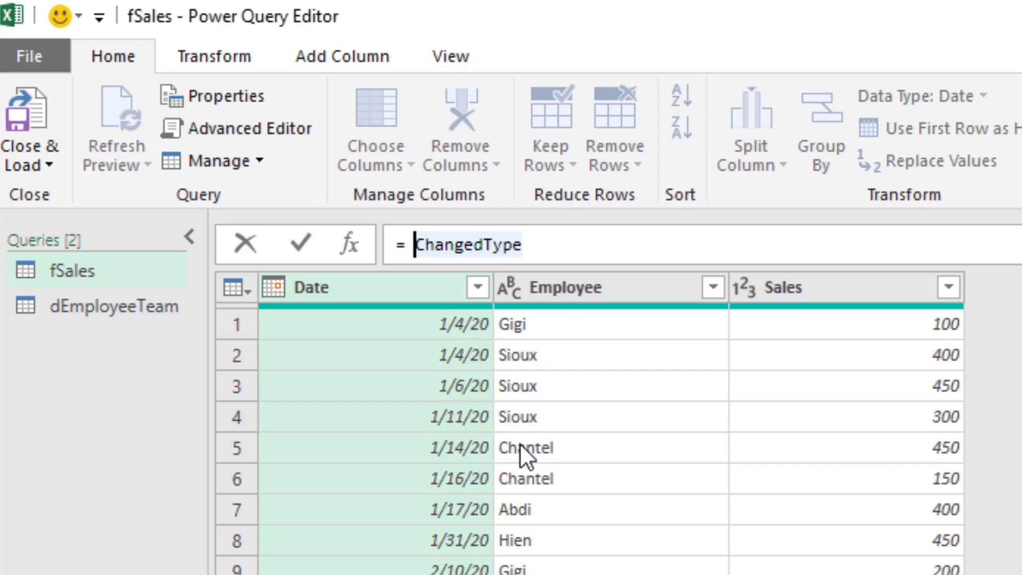
pyautogui.write('Table.Ad')
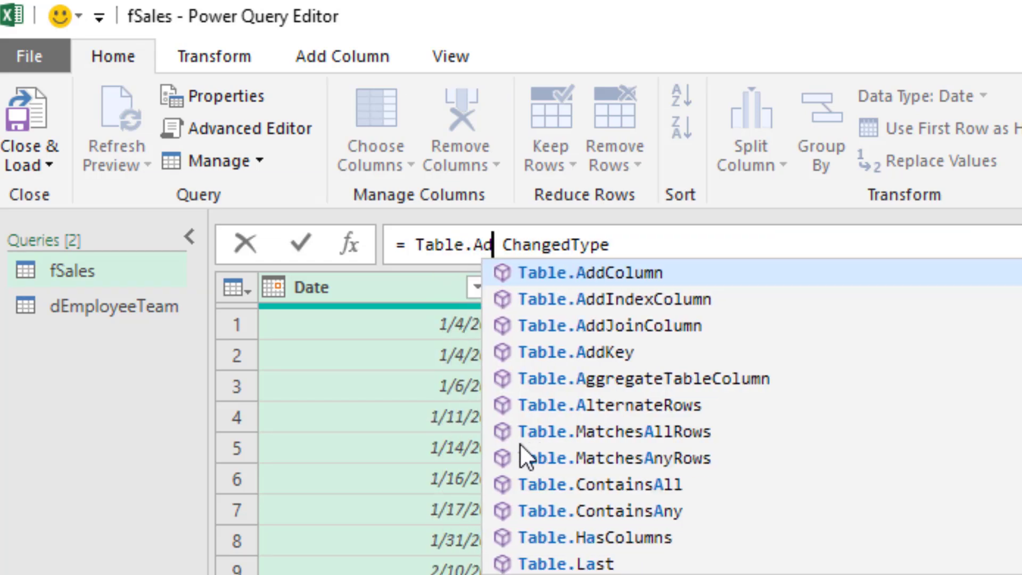
pyautogui.press('Tab')
pyautogui.write('(')
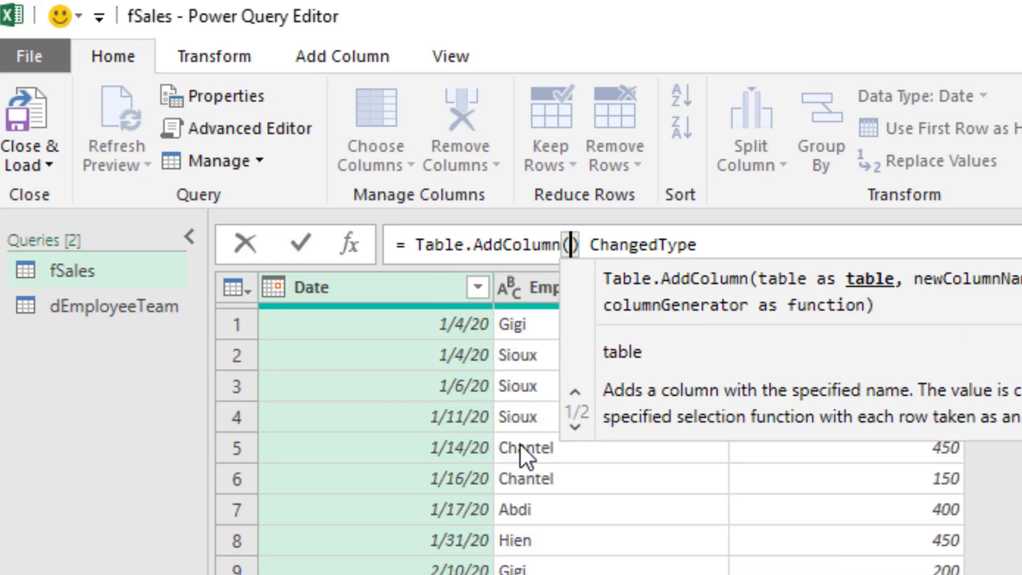
pyautogui.press('Delete')
pyautogui.press('Delete')
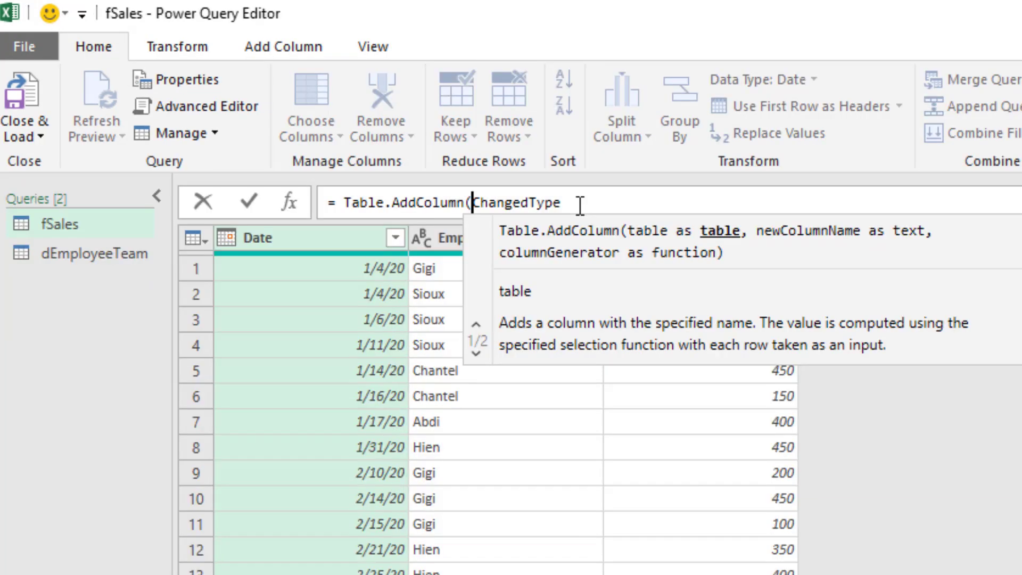
pyautogui.click(580, 205)
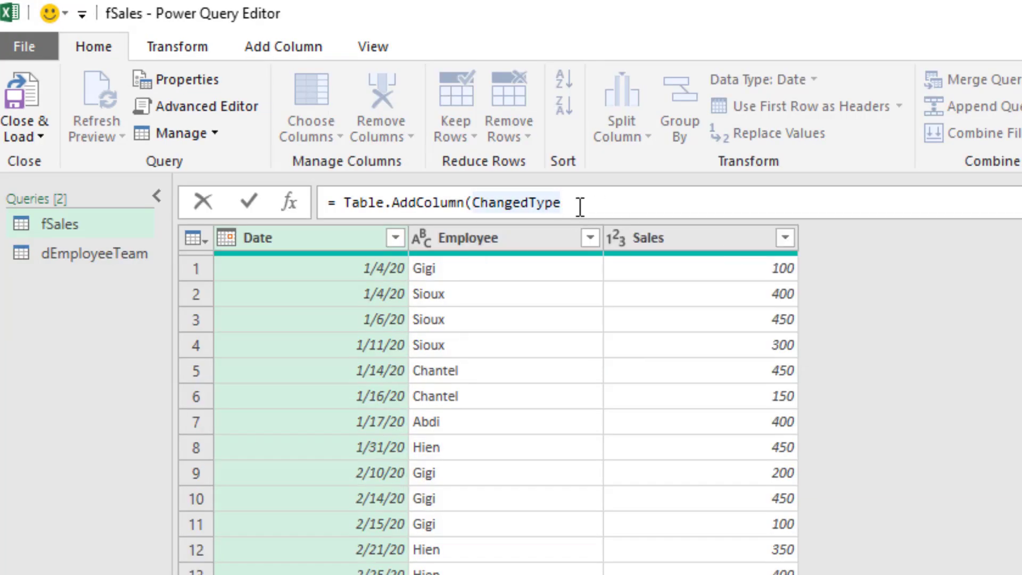
pyautogui.write(',')
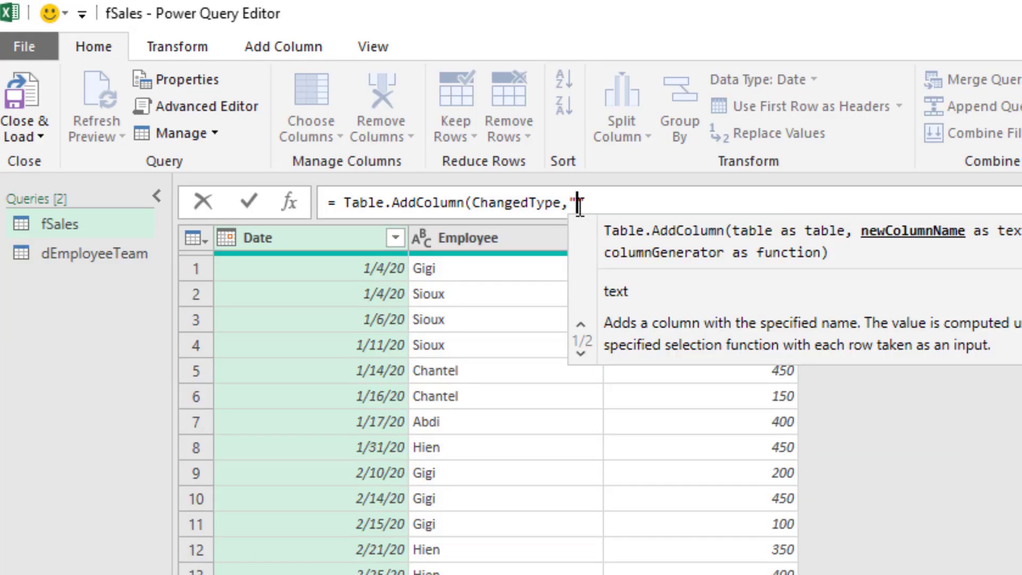
pyautogui.write('"Team Name"')
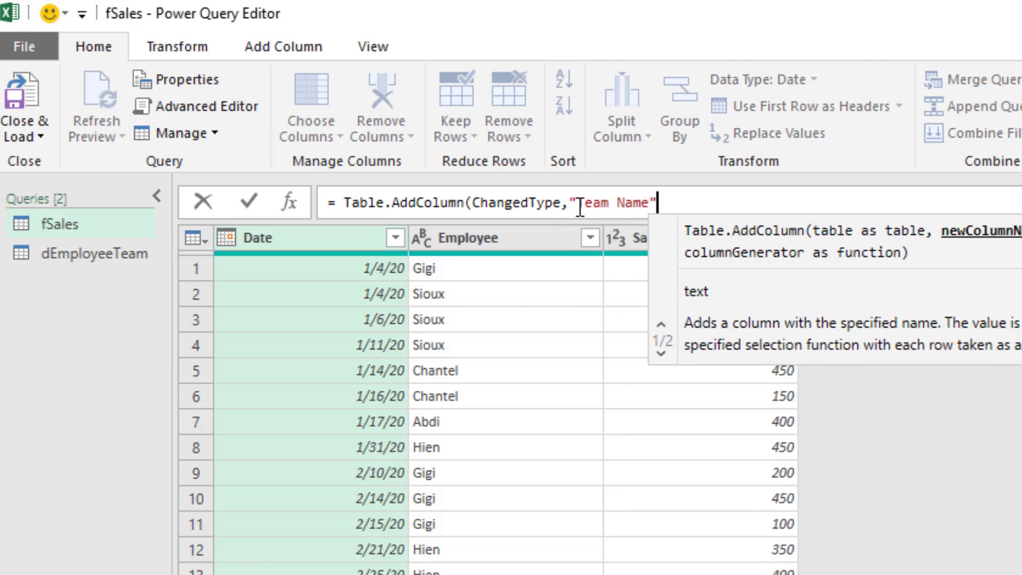
pyautogui.write(',')
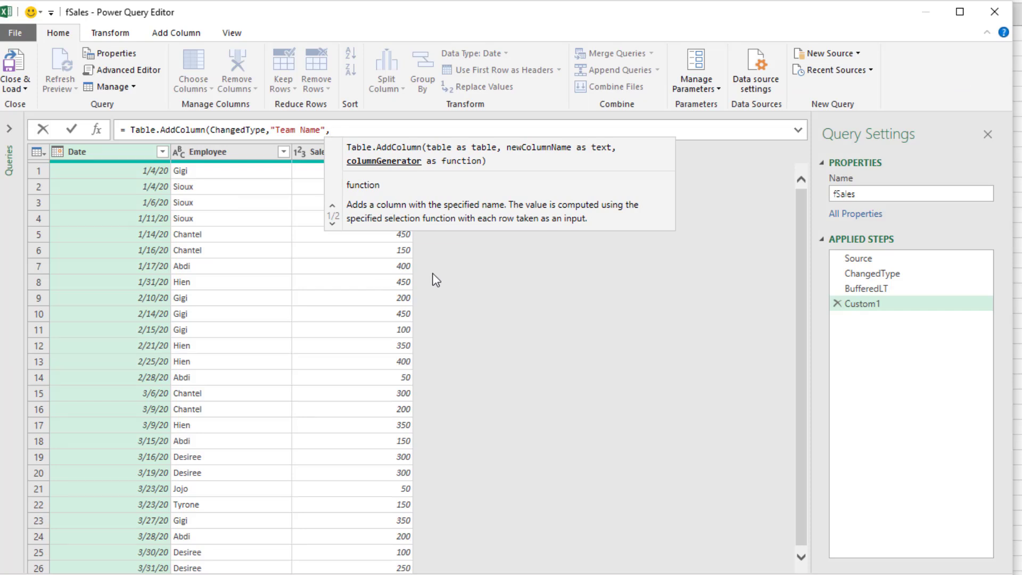
pyautogui.write(' each ')
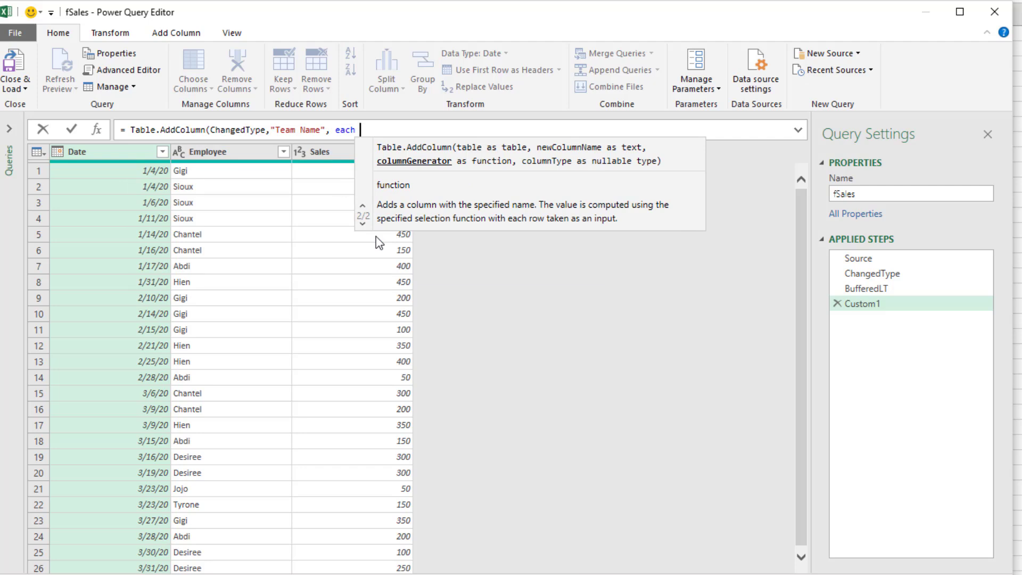
pyautogui.write('Buff')
pyautogui.press('Tab')
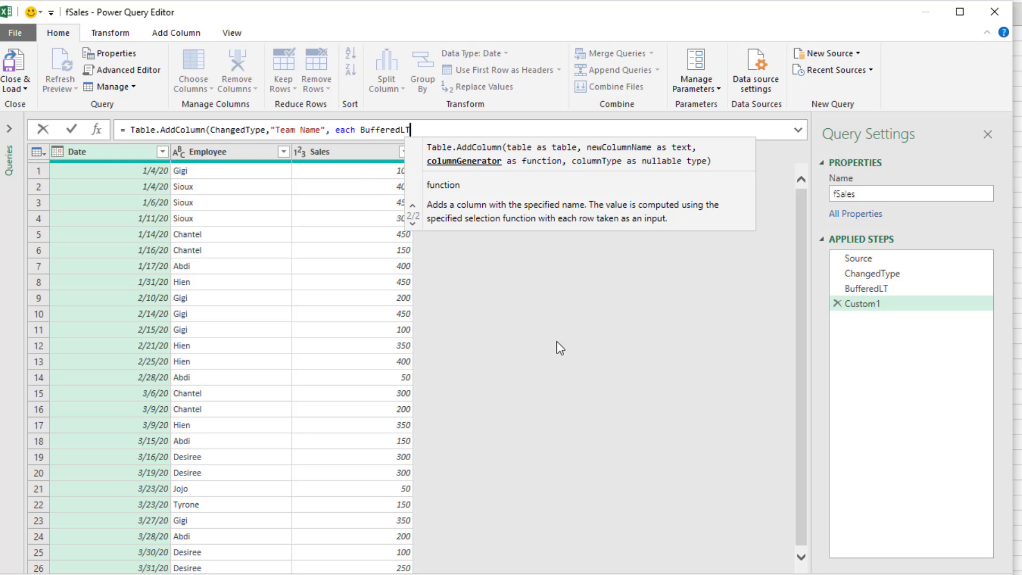
pyautogui.write(')')
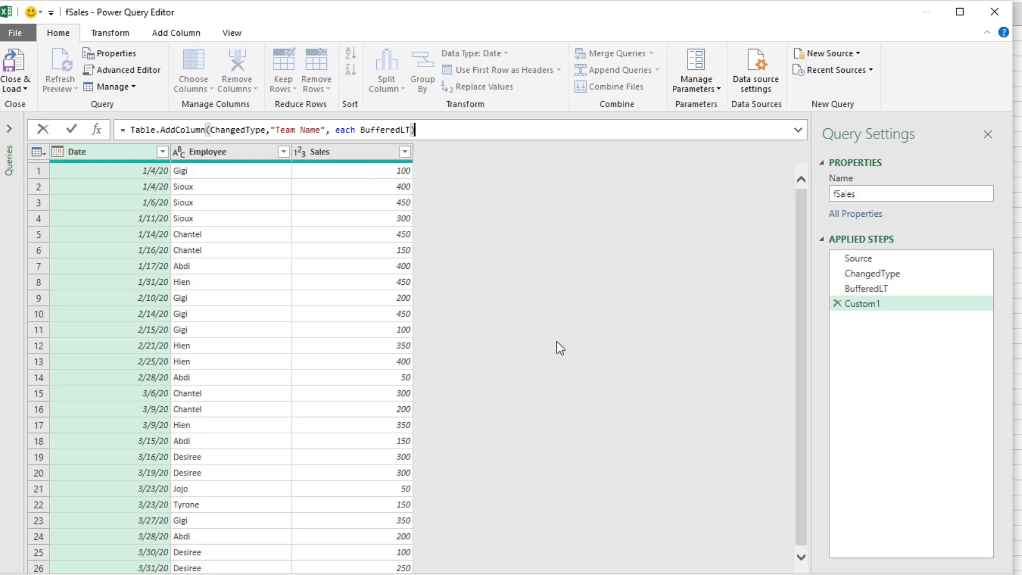
pyautogui.press('Return')
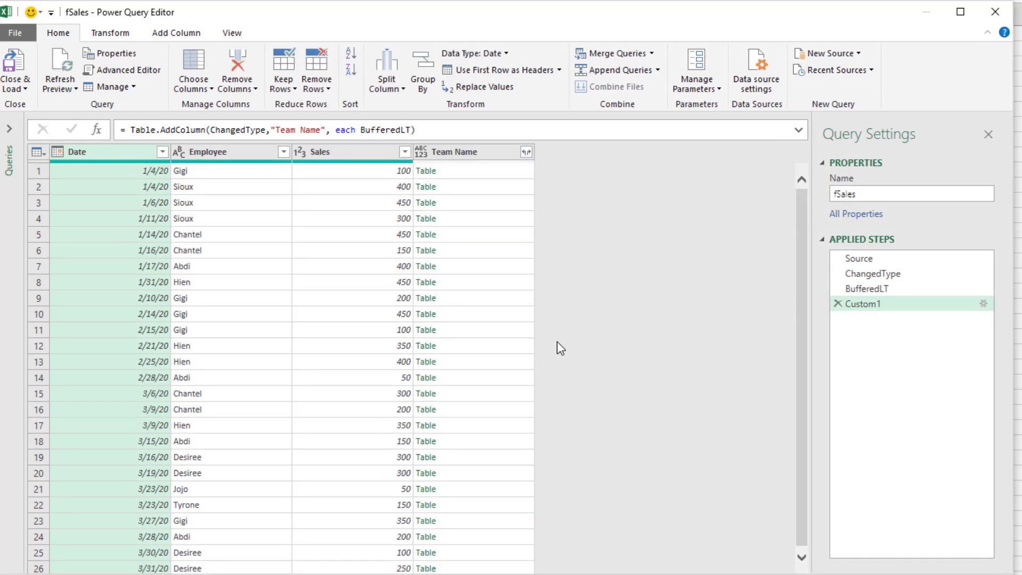
pyautogui.click(460, 177)
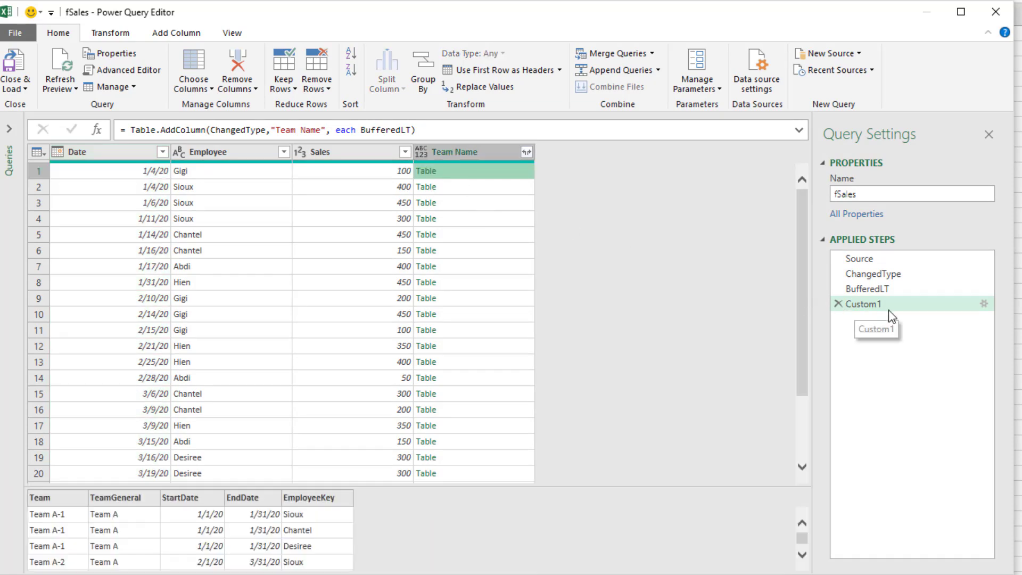
pyautogui.click(453, 187)
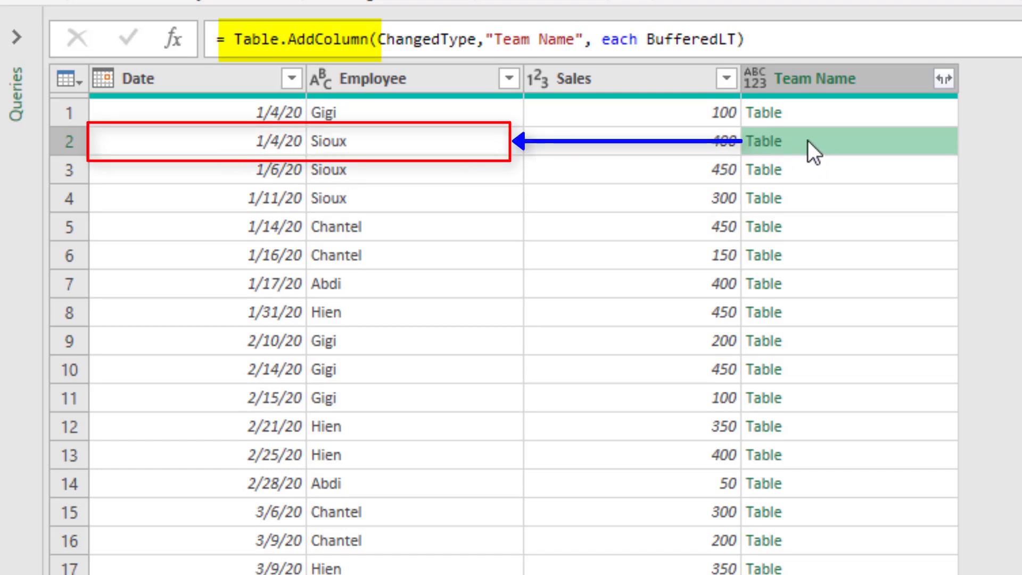
pyautogui.click(820, 173)
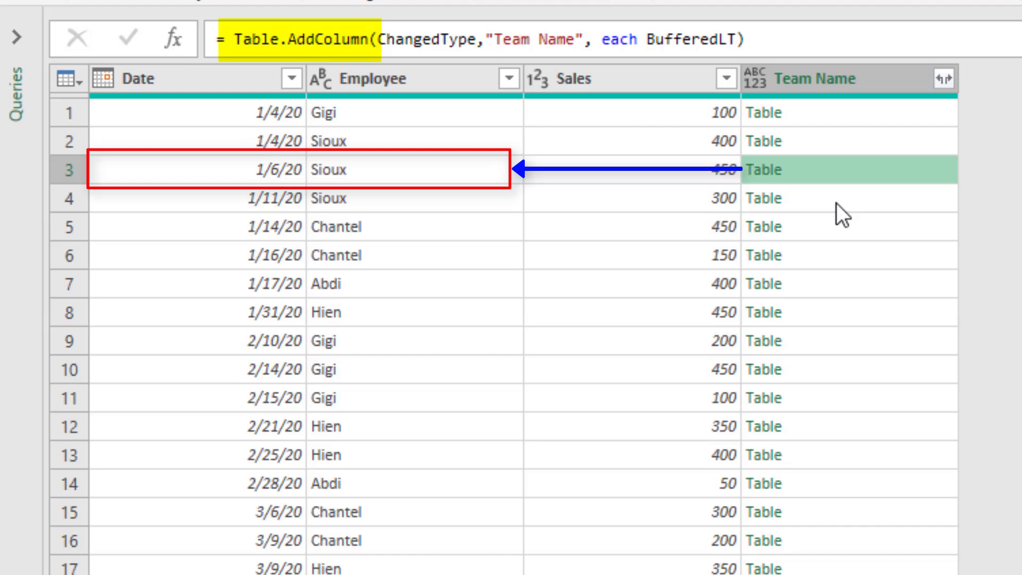
pyautogui.click(836, 203)
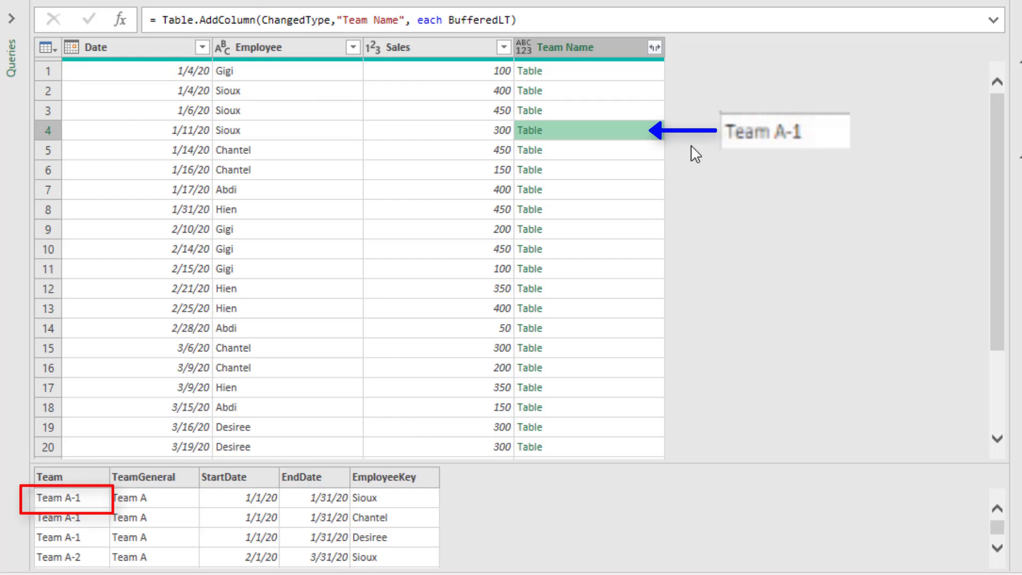
pyautogui.click(549, 90)
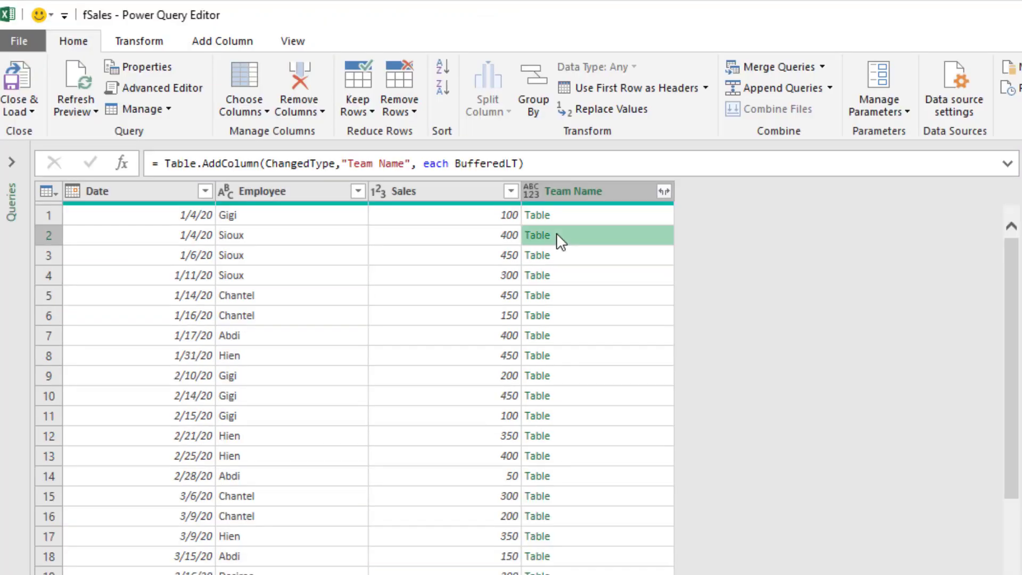
pyautogui.doubleClick(459, 163)
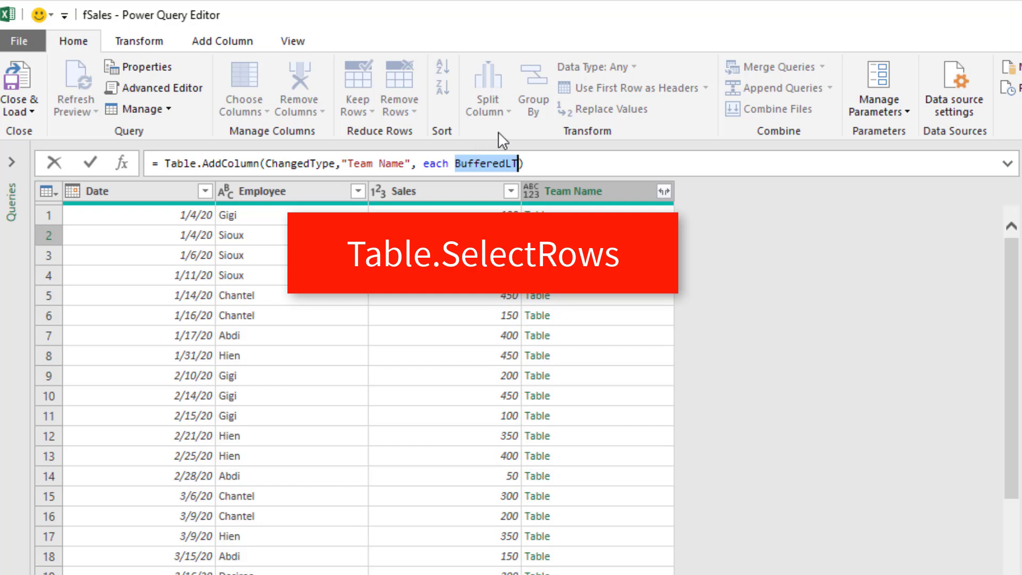
pyautogui.moveTo(514, 156)
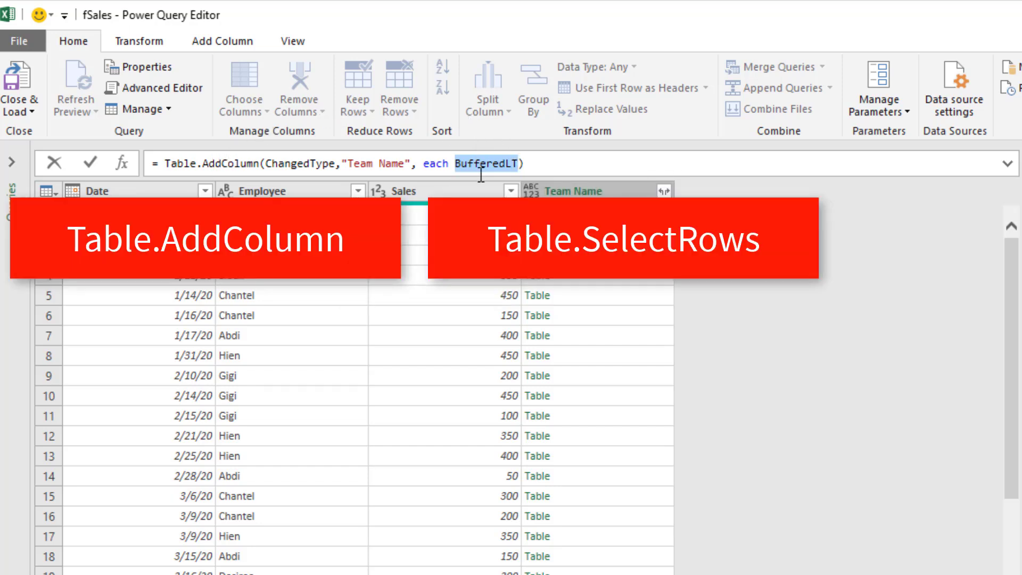
pyautogui.doubleClick(434, 164)
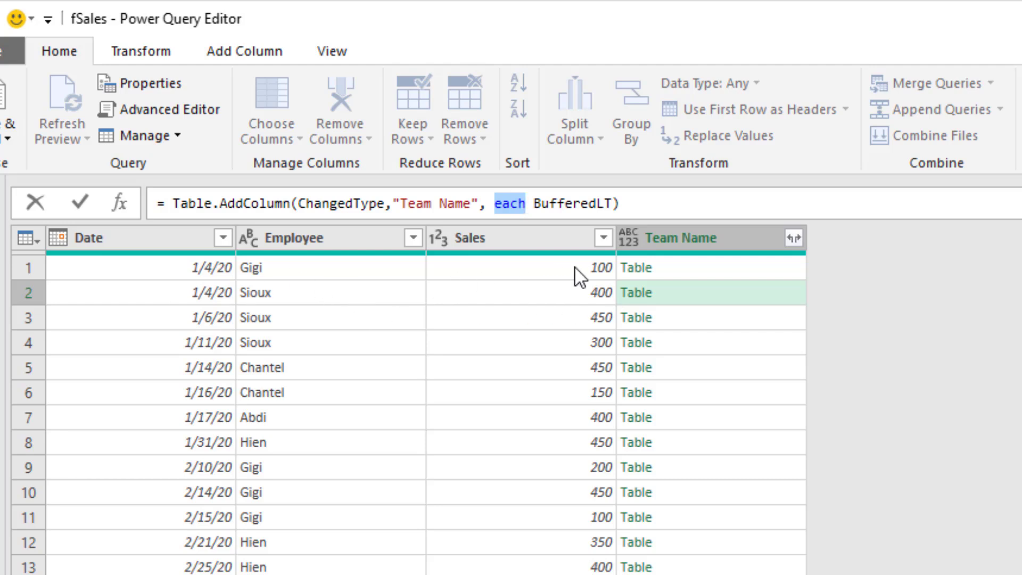
# - Replace each with (OT) => Table.SelectRows( around BufferedLT in the Team Name formula
pyautogui.write('(')
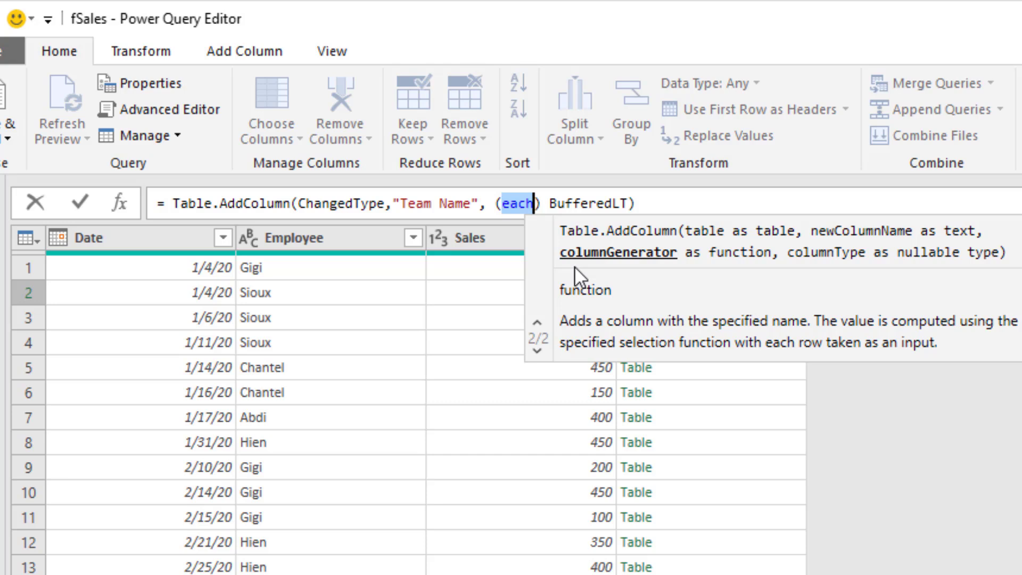
pyautogui.write('OT')
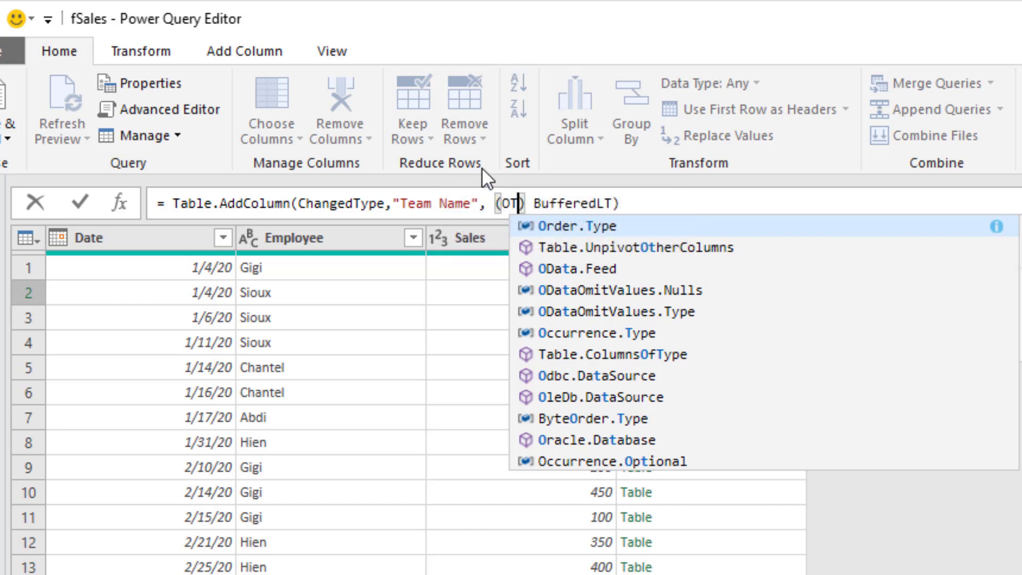
pyautogui.click(534, 203)
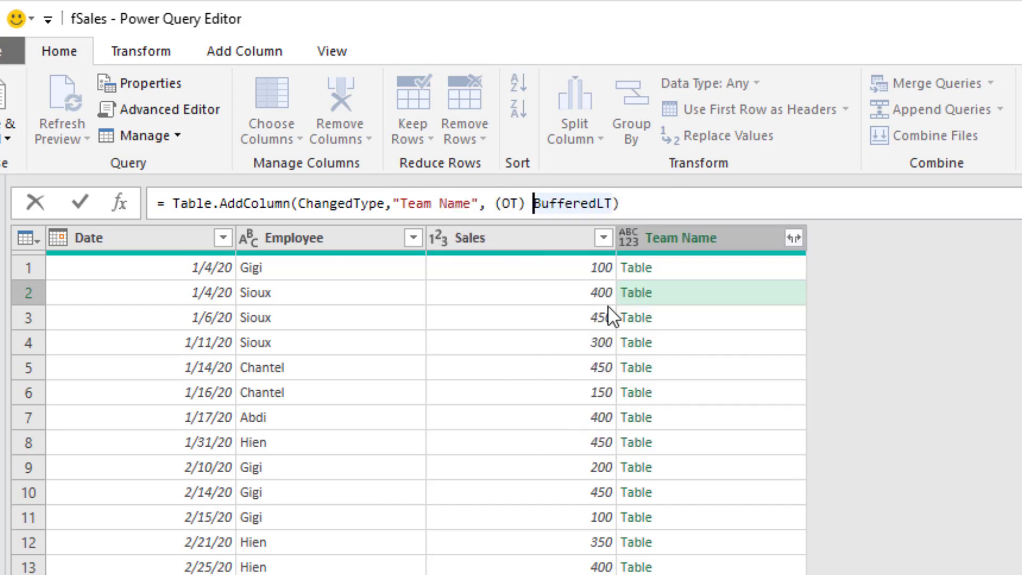
pyautogui.write('=')
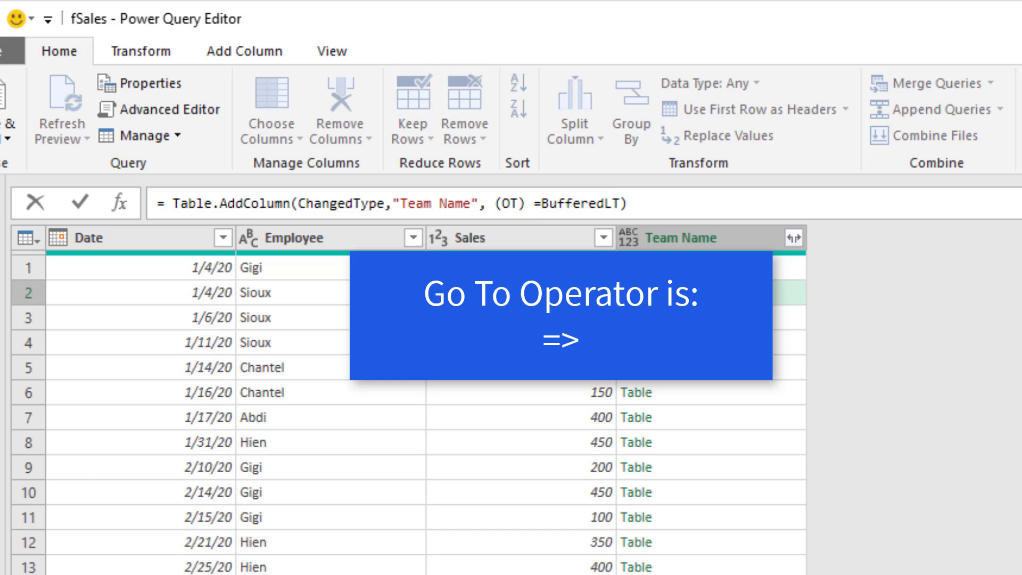
pyautogui.write('>')
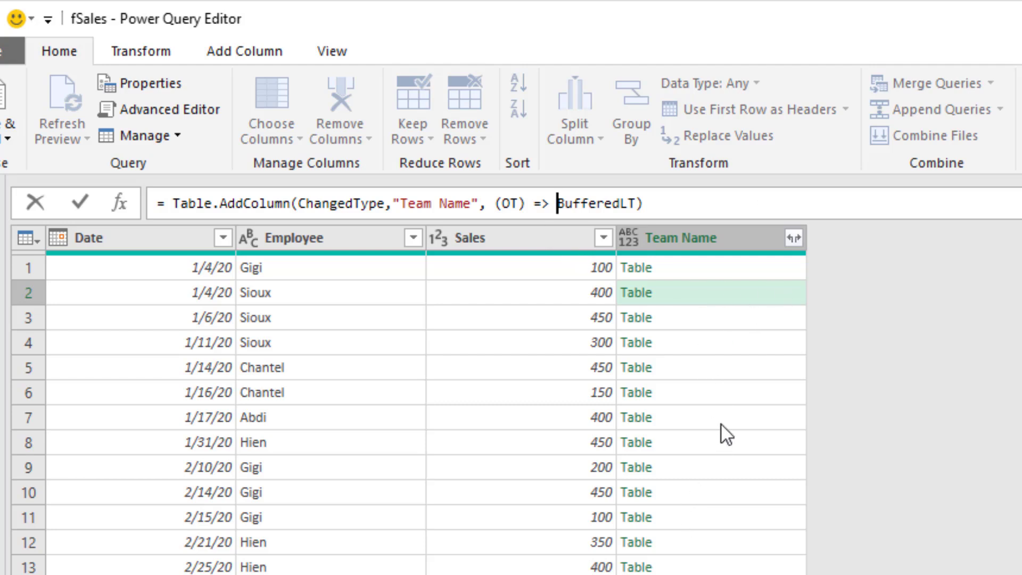
pyautogui.write('Table.S')
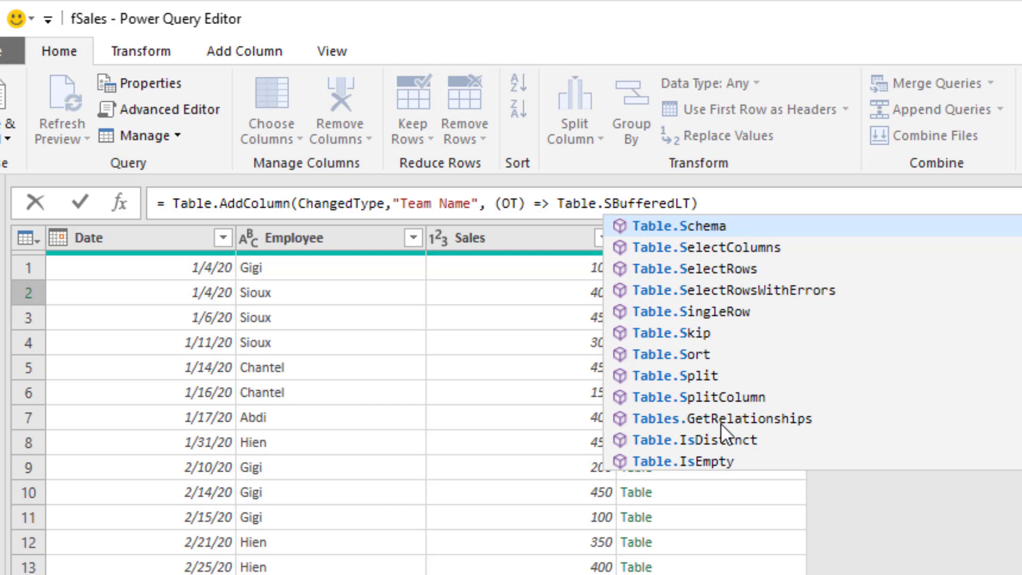
pyautogui.write('electRows')
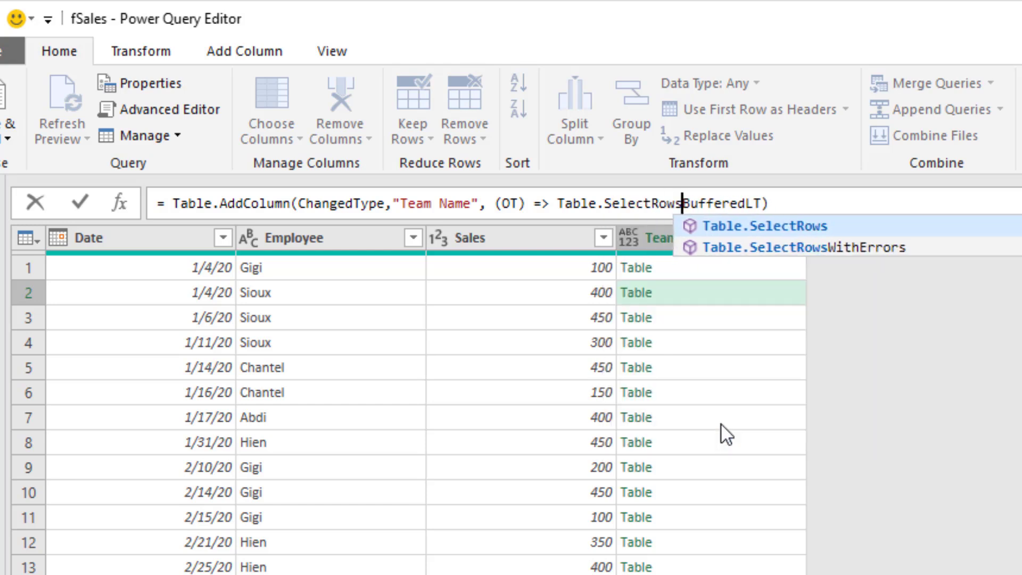
pyautogui.write('(')
pyautogui.click(858, 204)
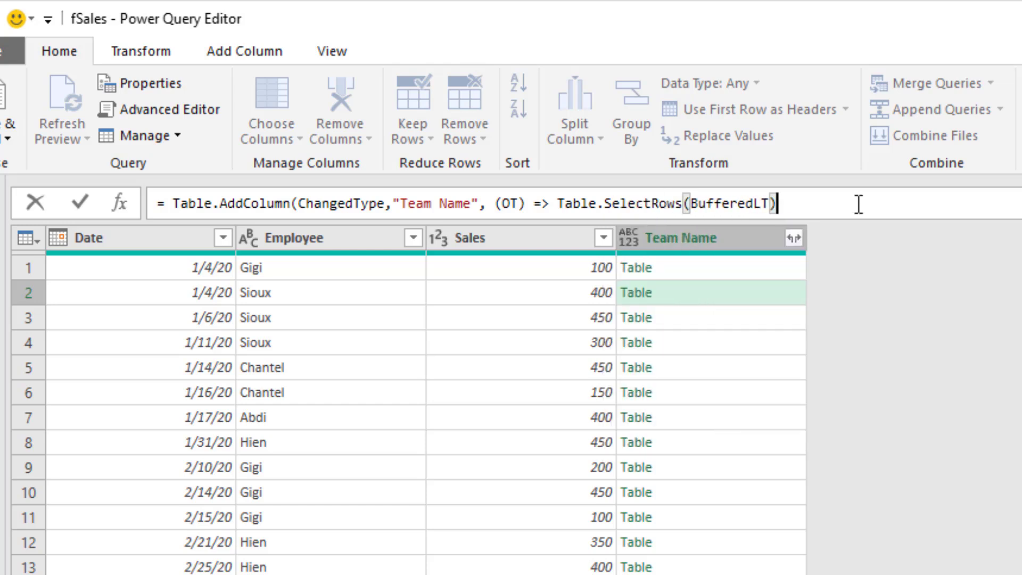
pyautogui.press('BackSpace')
# - Add the condition (IT) => OT[Employee]=IT[EmployeeKey] and close the parentheses
pyautogui.write(',')
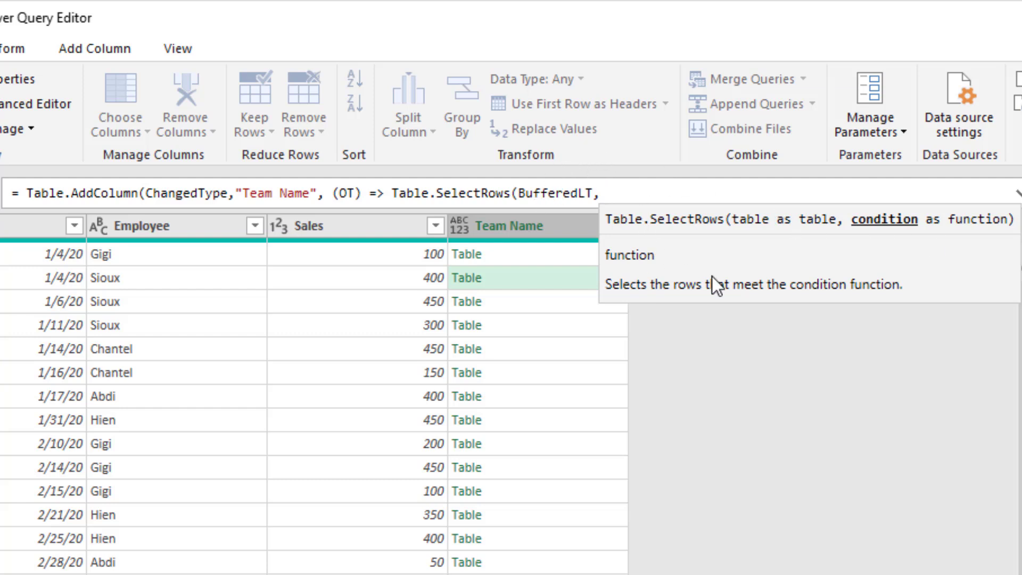
pyautogui.write('(')
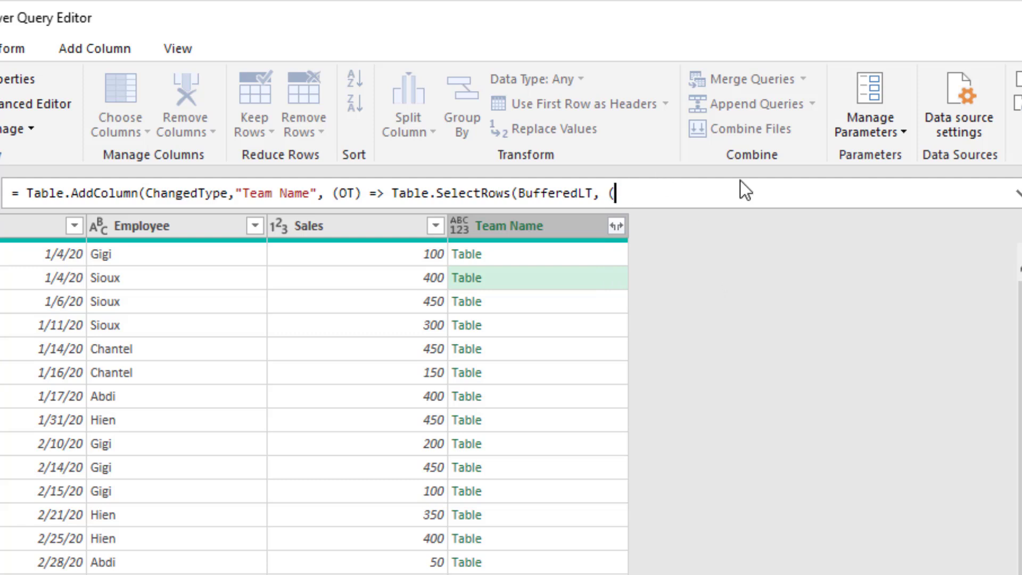
pyautogui.write('IT) =>')
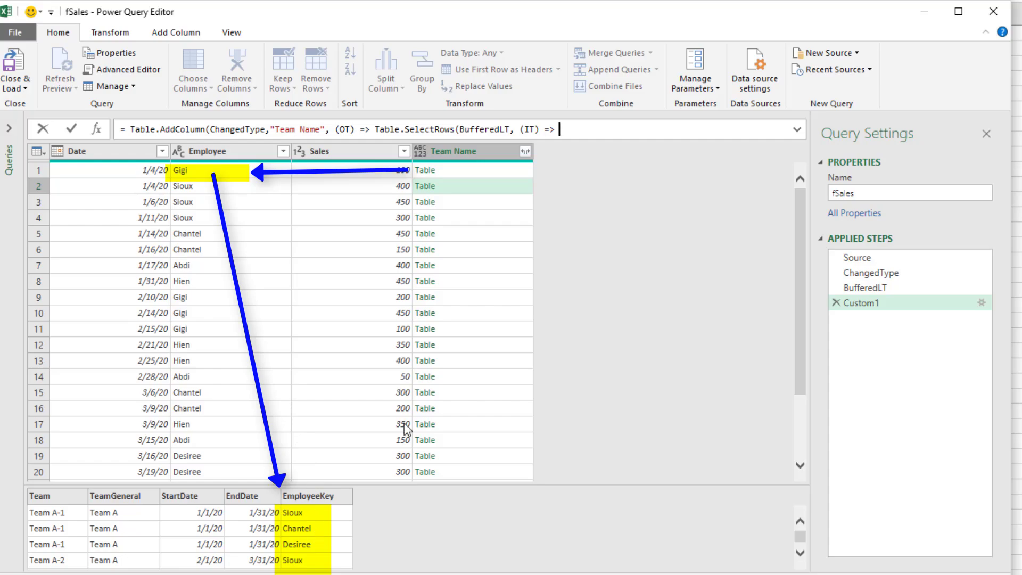
pyautogui.write('OT')
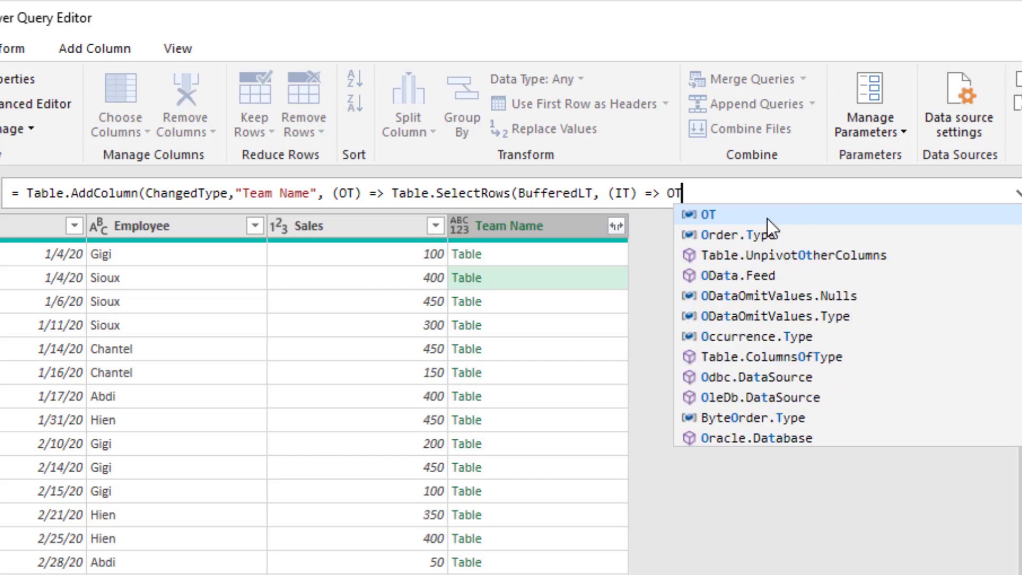
pyautogui.write('[E')
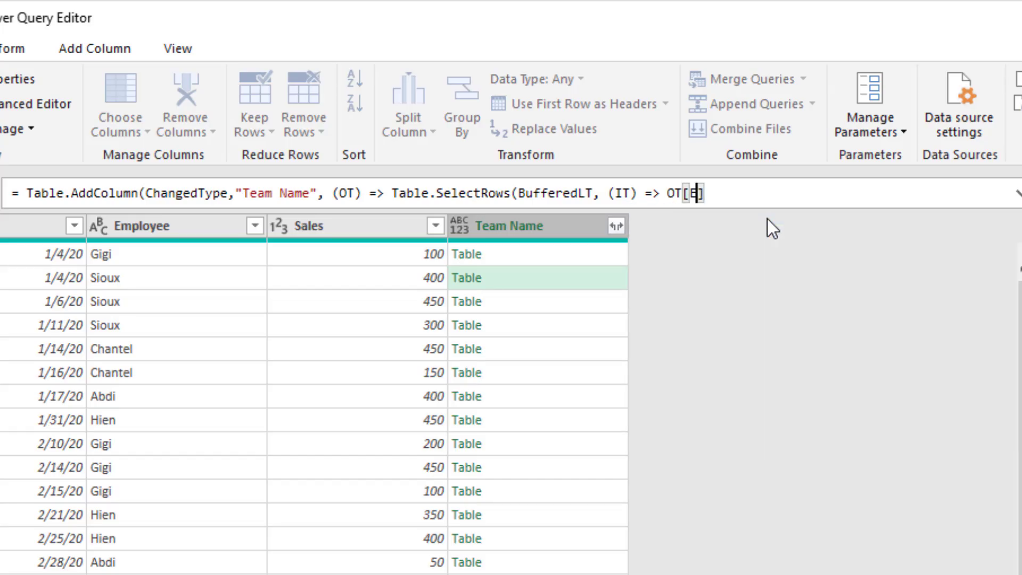
pyautogui.write('mployee]')
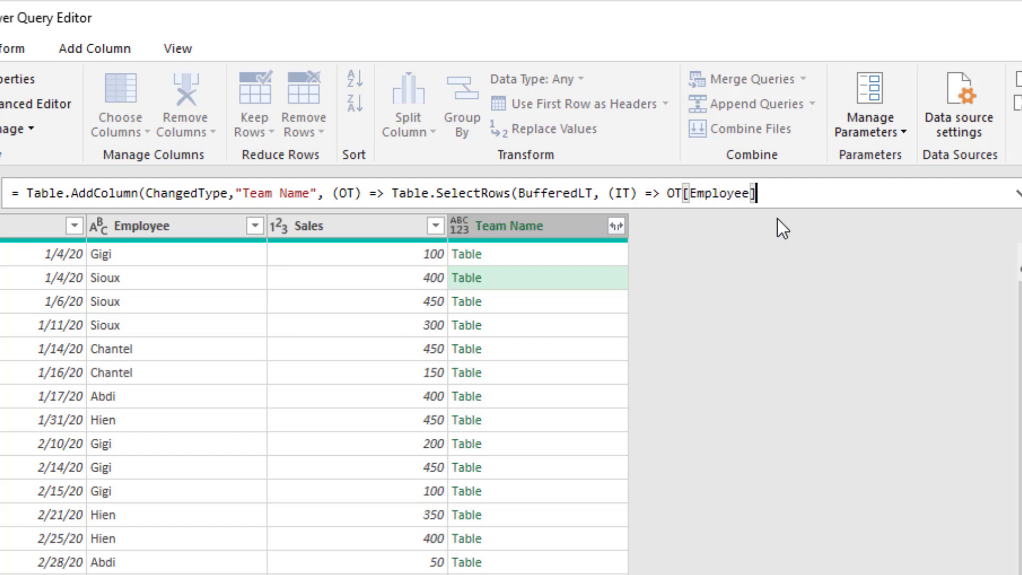
pyautogui.write('=IT')
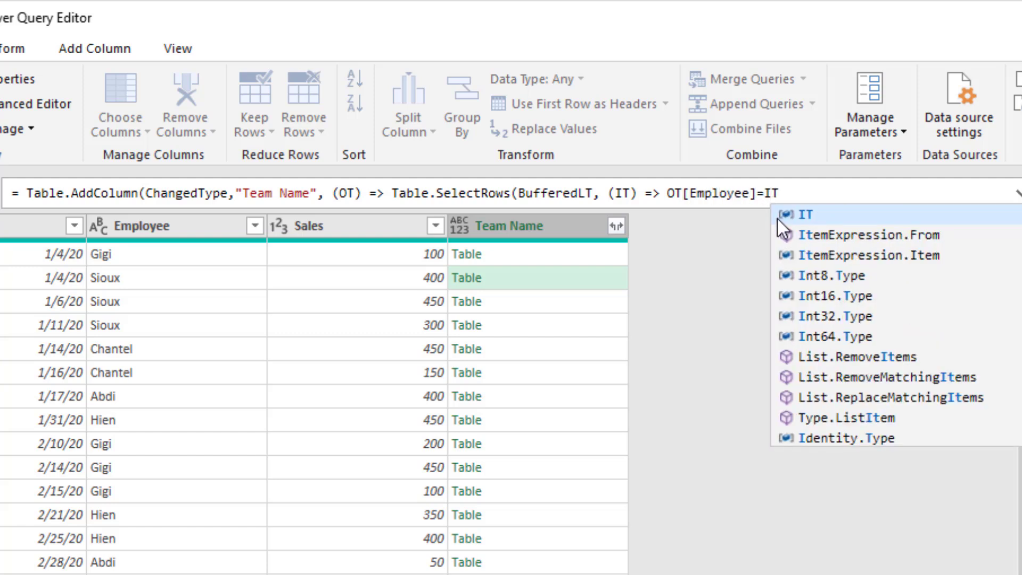
pyautogui.write('[Em')
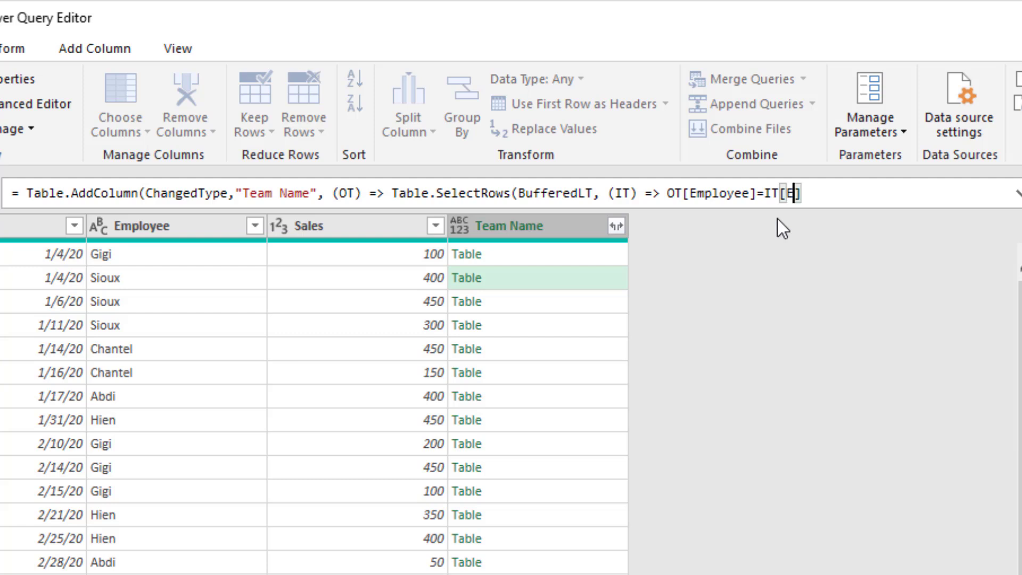
pyautogui.write('ployeeKey')
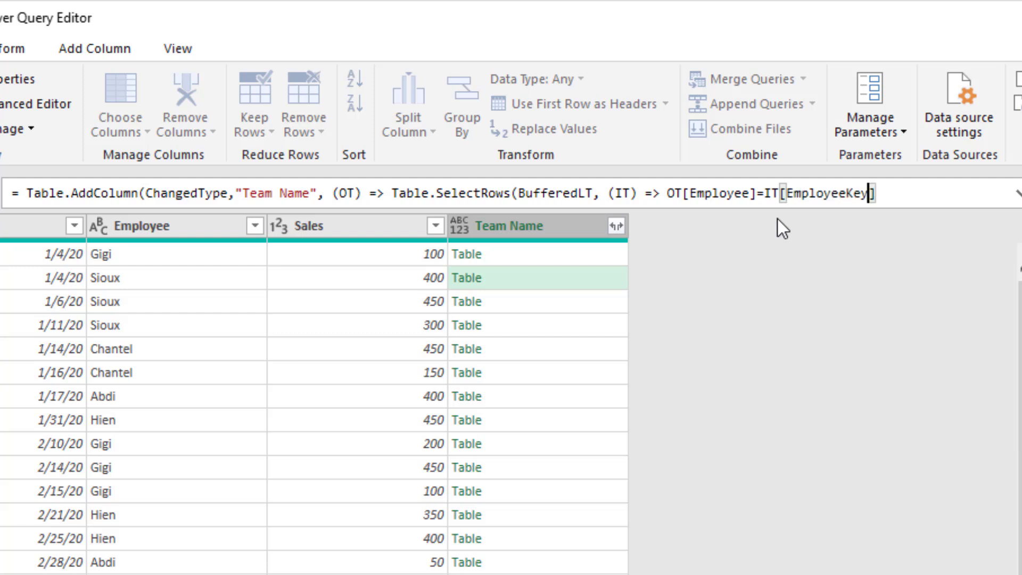
pyautogui.click(927, 195)
pyautogui.write(')')
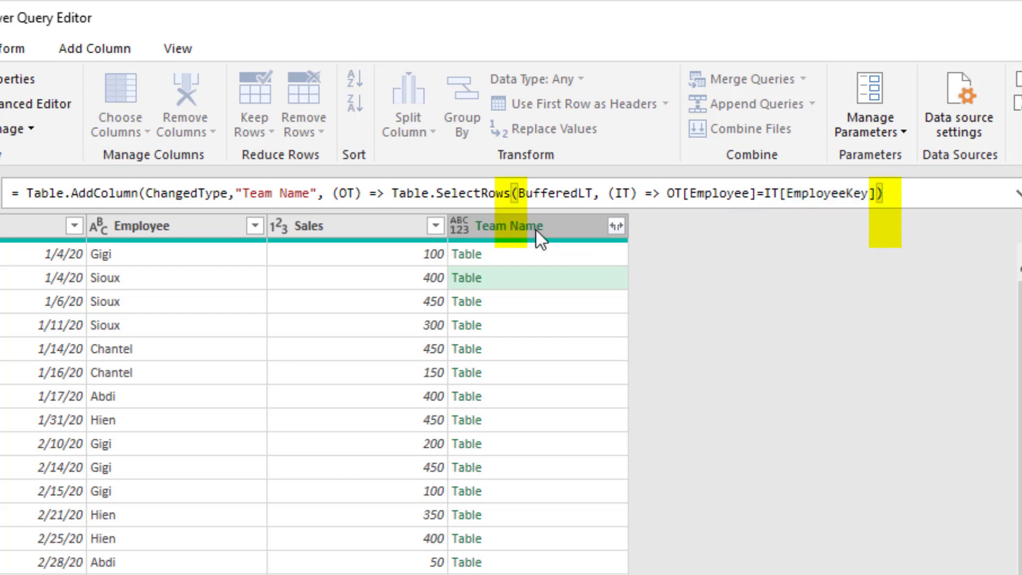
pyautogui.write(')')
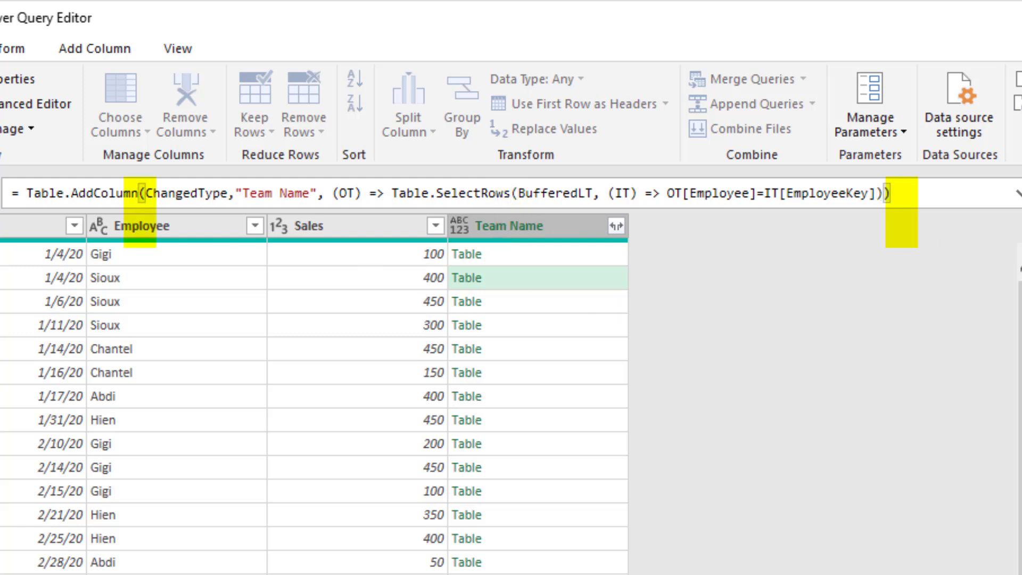
# - Commit the Table.SelectRows formula and preview the filtered Team Name tables in rows 1 and 2
pyautogui.press('Return')
pyautogui.click(522, 258)
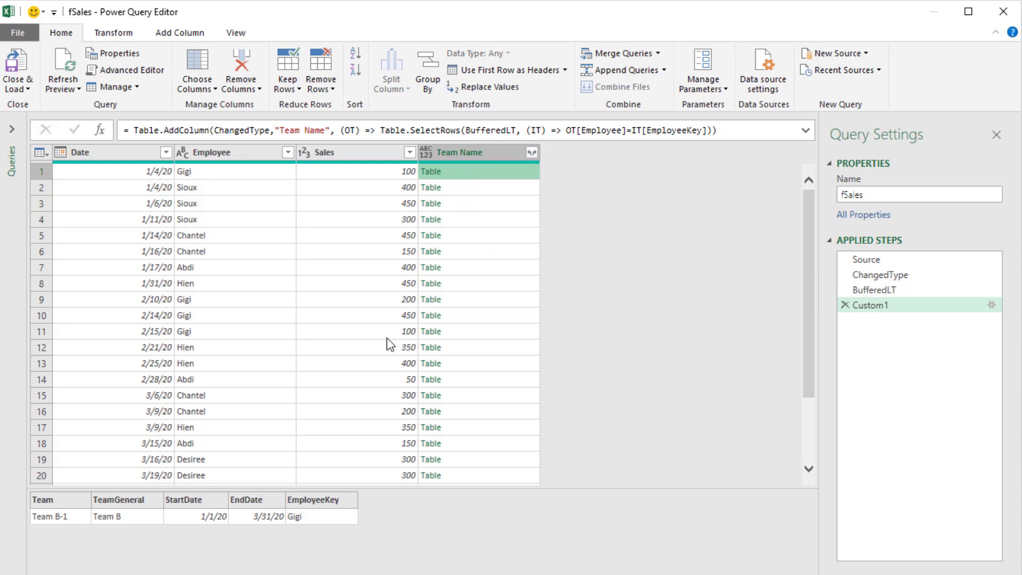
pyautogui.click(465, 189)
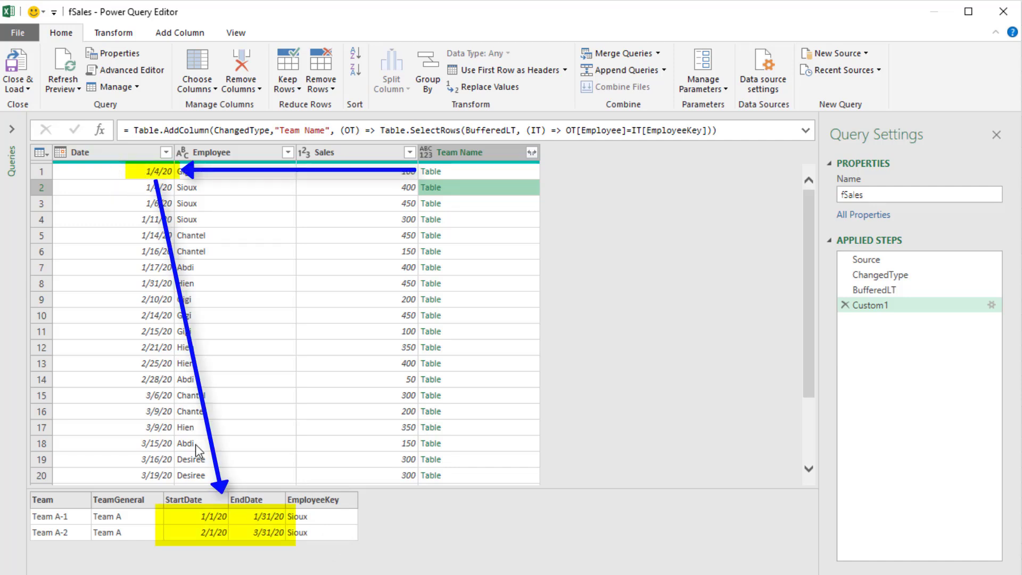
# - Add 'and OT[Date]>=IT[StartDate] and OT[Date]<=IT[EndDate]' to the Table.SelectRows row-filter condition
pyautogui.click(807, 130)
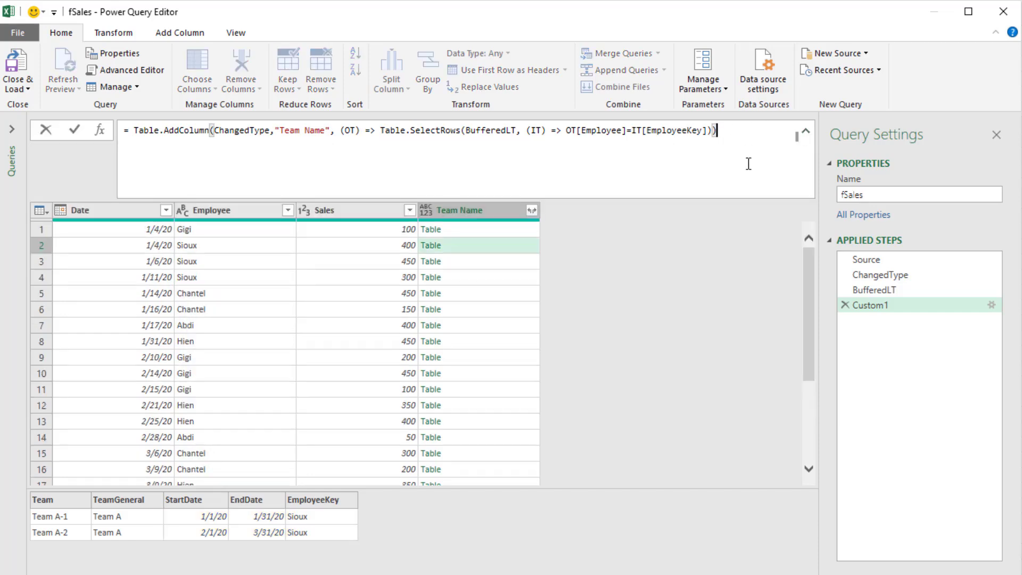
pyautogui.press('BackSpace')
pyautogui.press('BackSpace')
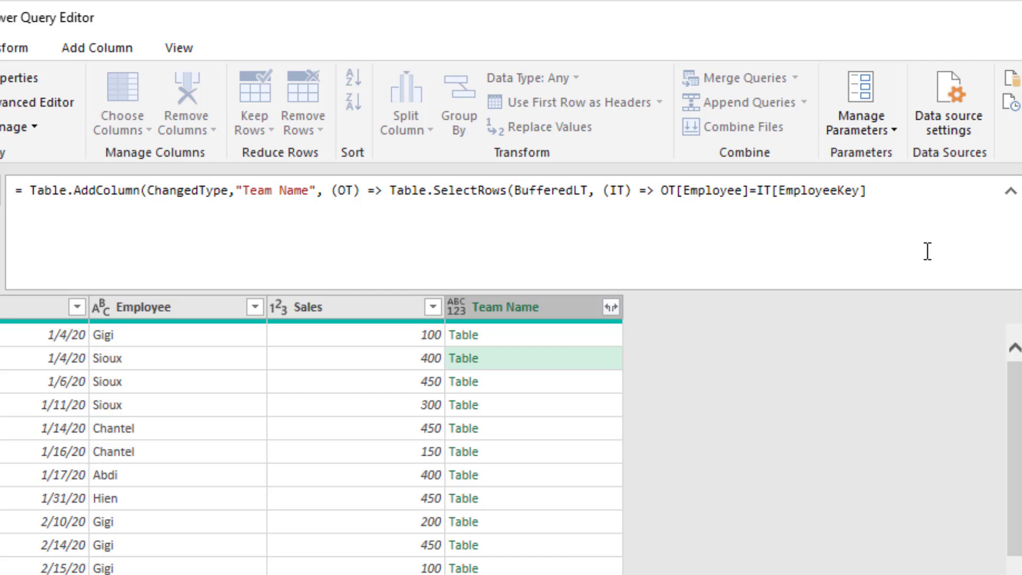
pyautogui.write('and OT[D')
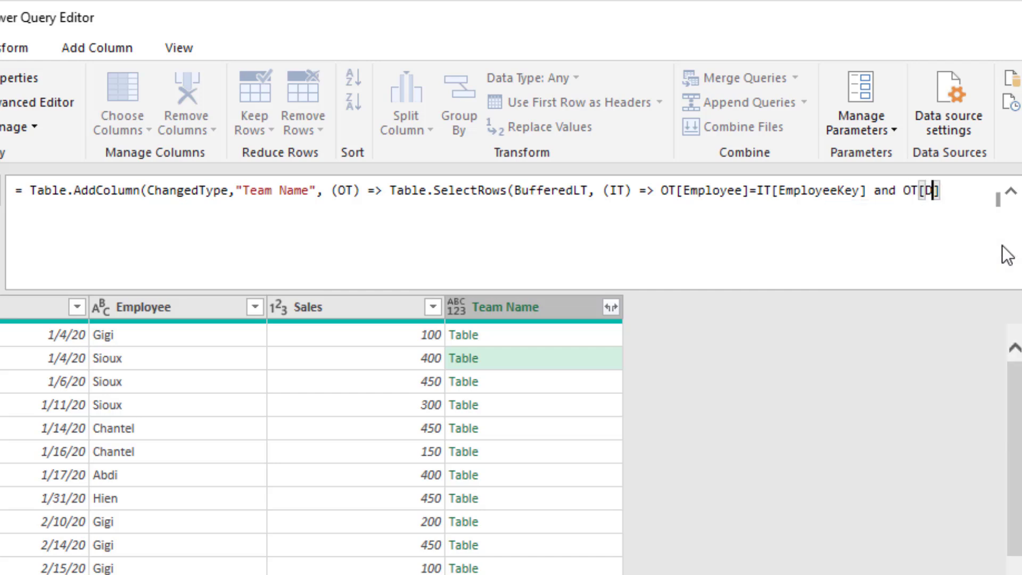
pyautogui.write('ate')
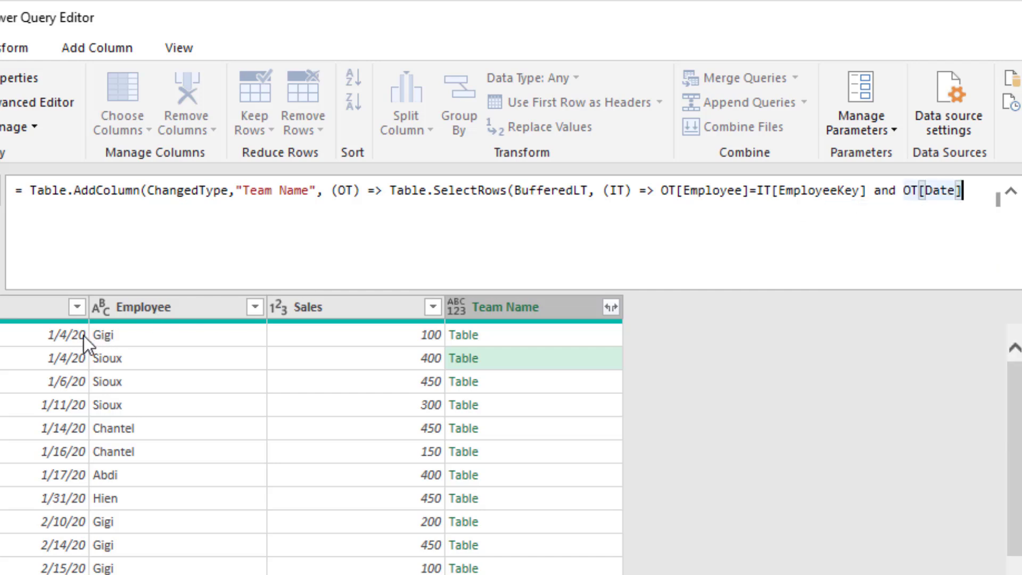
pyautogui.click(970, 240)
pyautogui.write('>=')
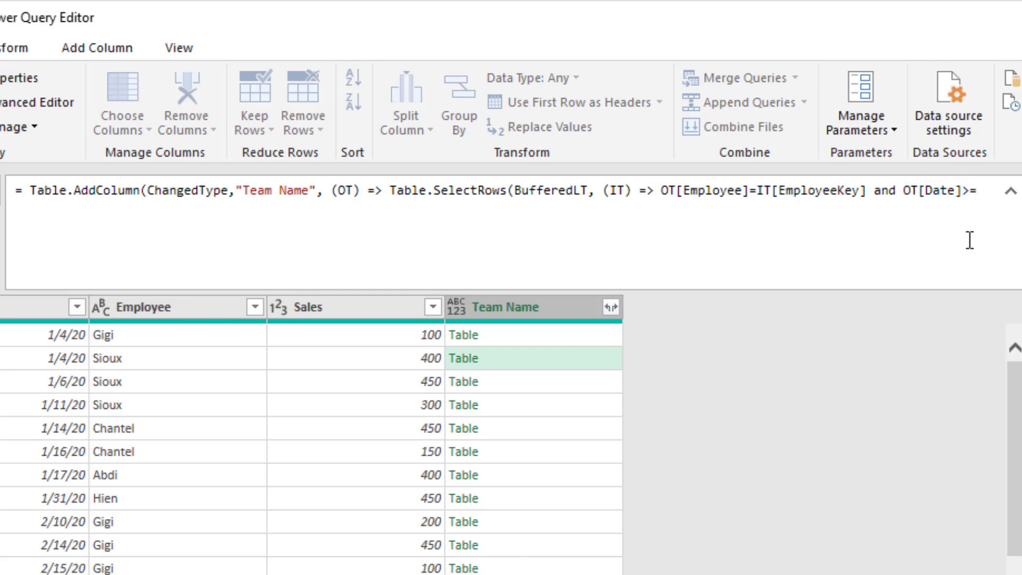
pyautogui.write('IT')
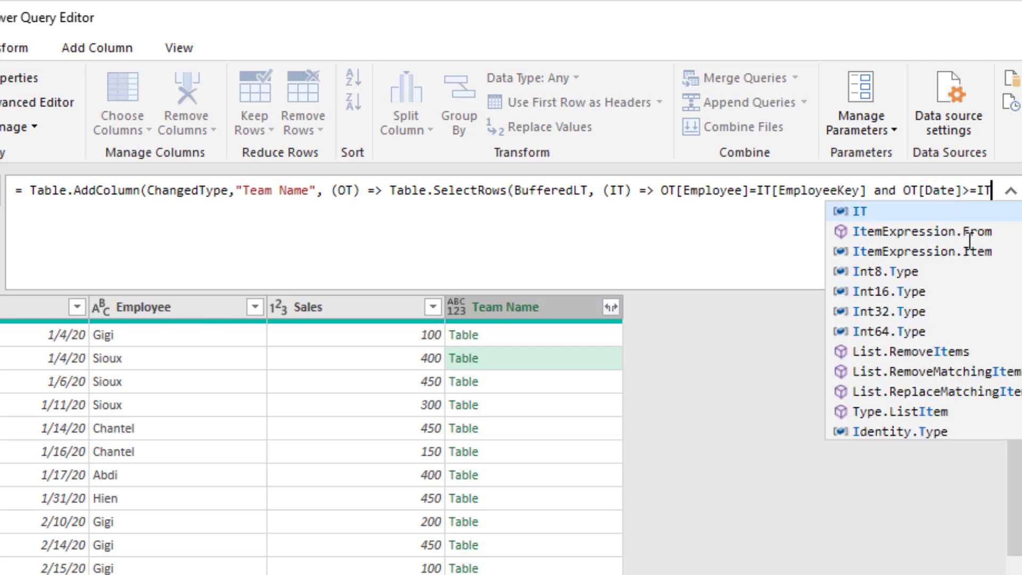
pyautogui.write('[Start')
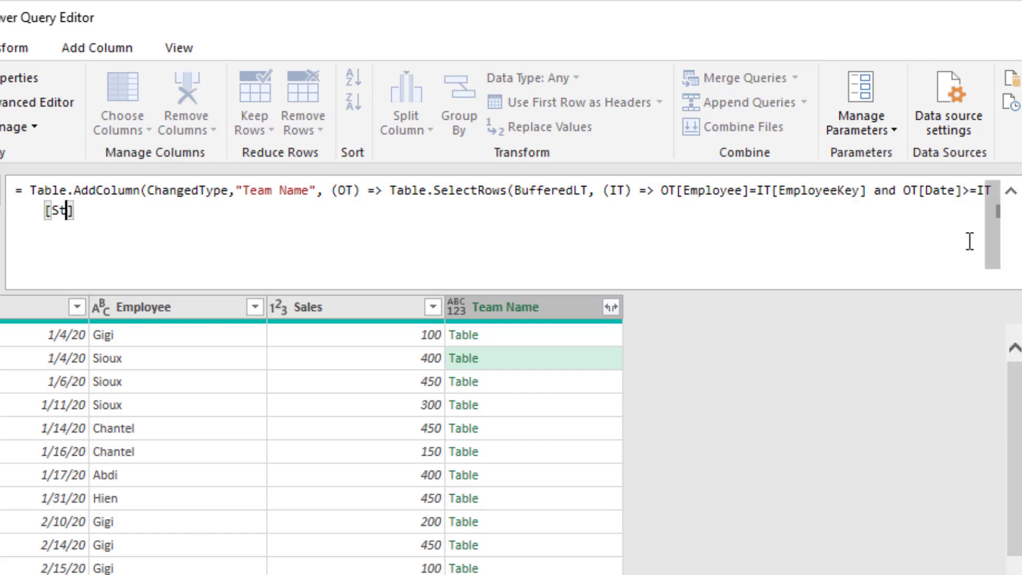
pyautogui.write('Date')
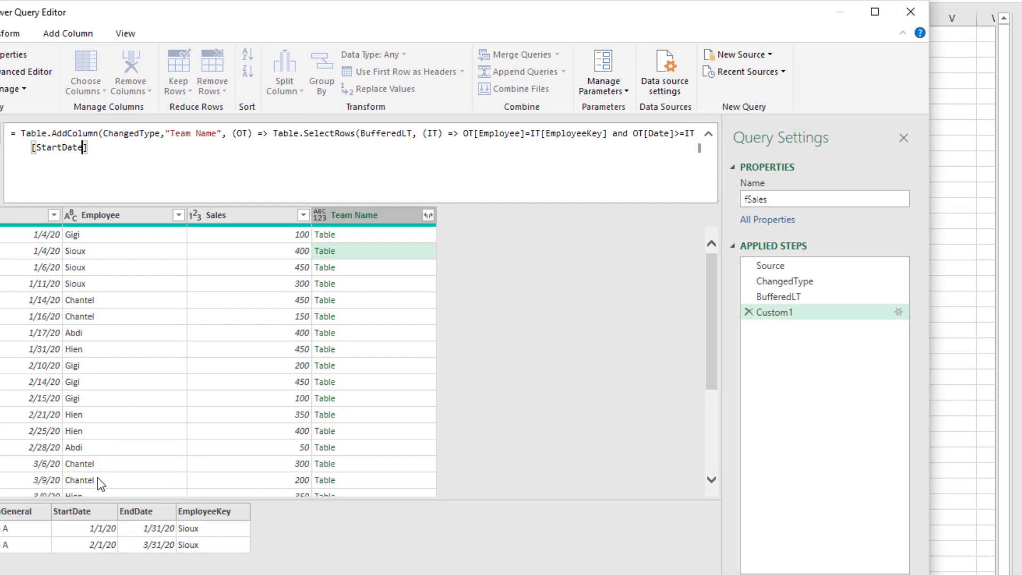
pyautogui.click(137, 194)
pyautogui.write('and ')
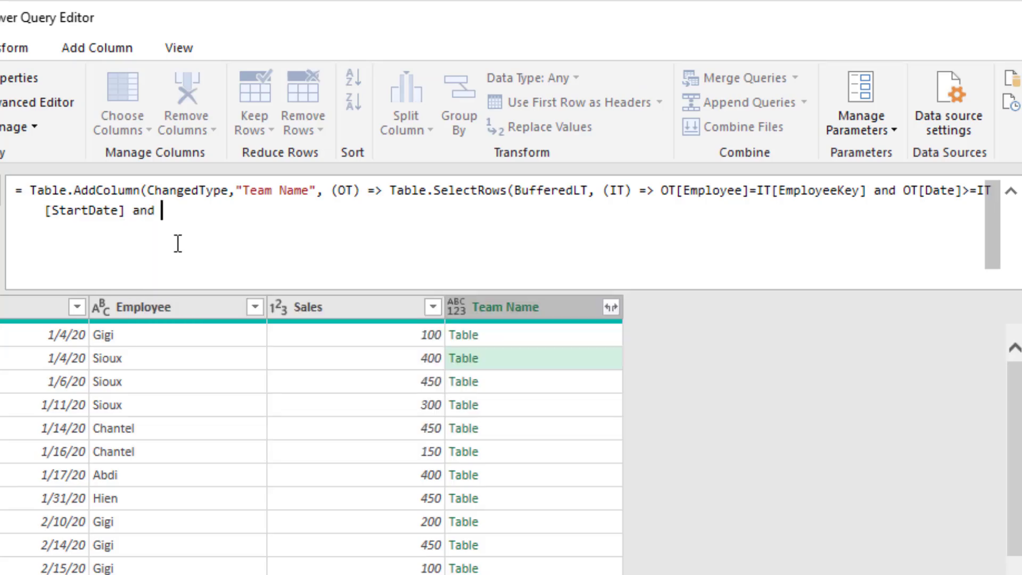
pyautogui.write('OT[Date')
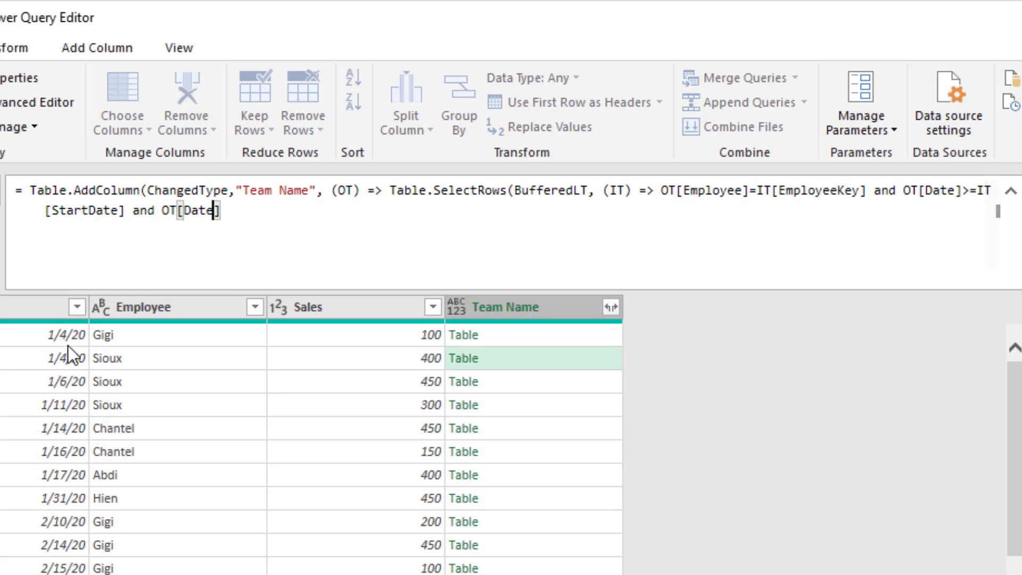
pyautogui.click(278, 215)
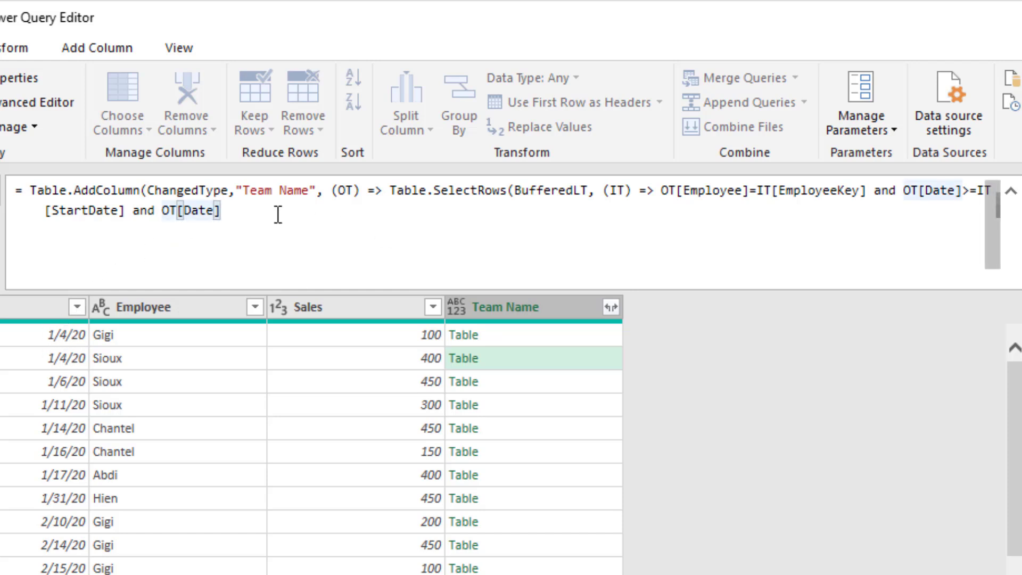
pyautogui.write('<=')
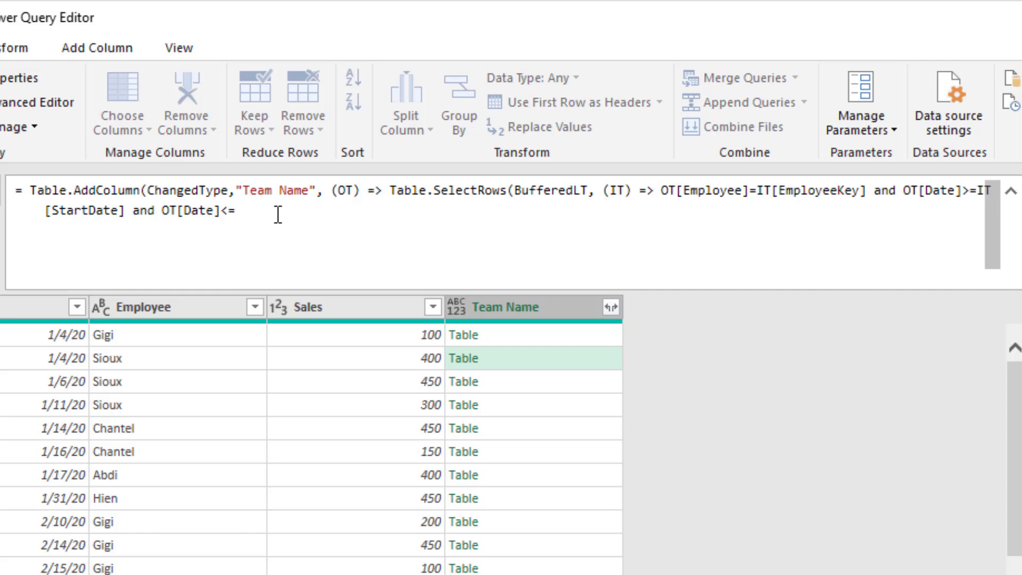
pyautogui.write('I')
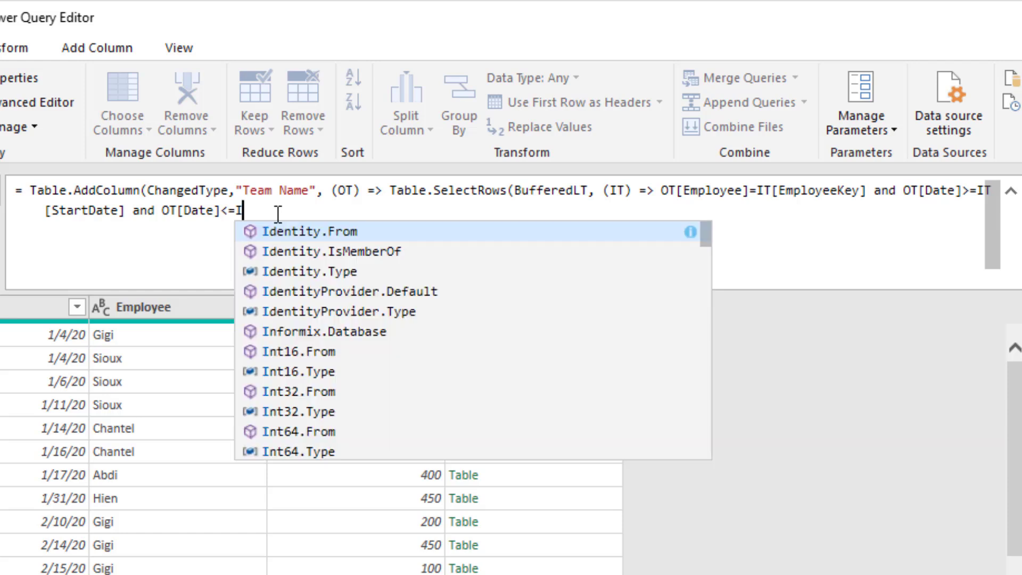
pyautogui.write('T[End')
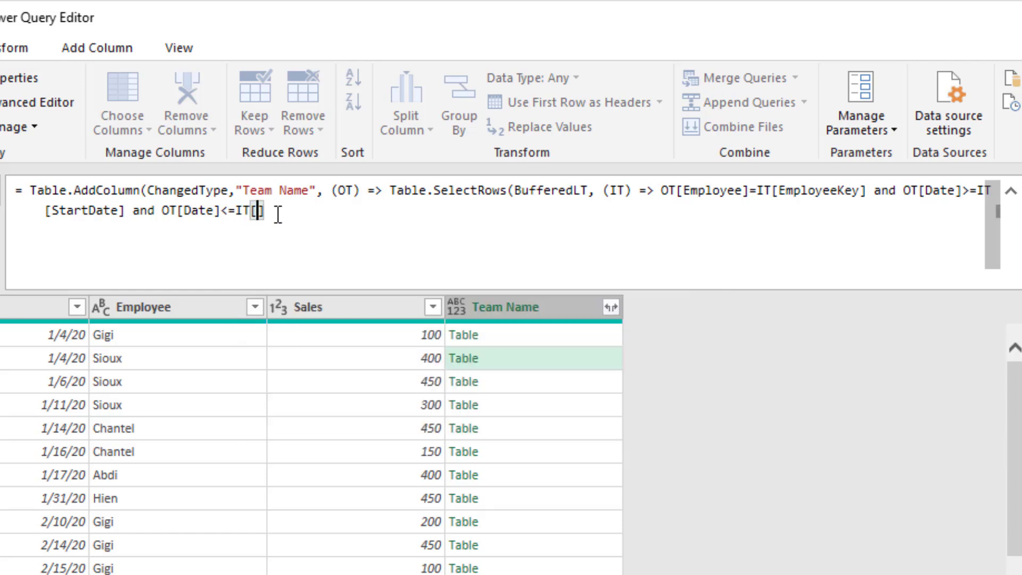
pyautogui.write('Date]')
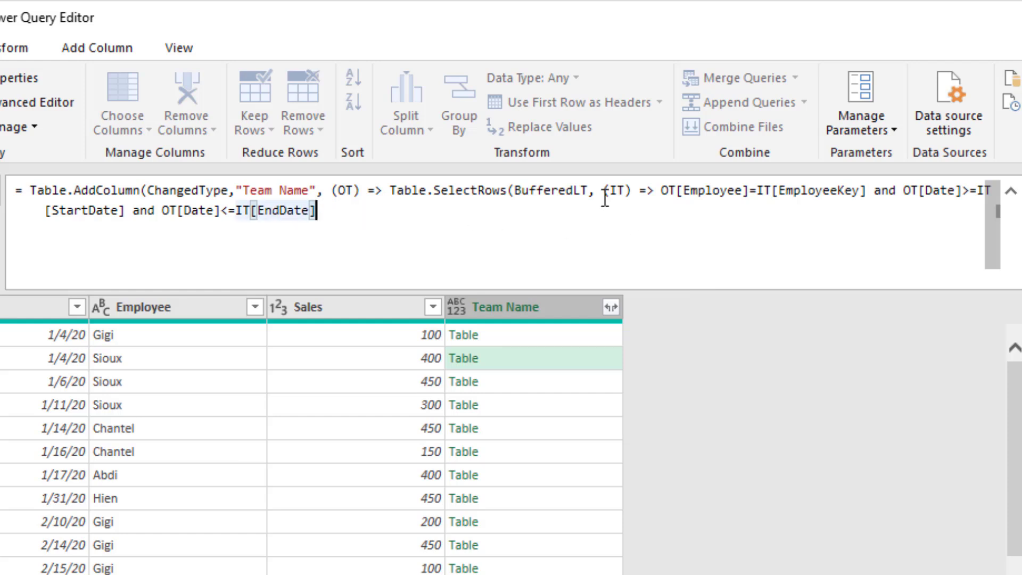
pyautogui.moveTo(603, 190); pyautogui.dragTo(581, 224)
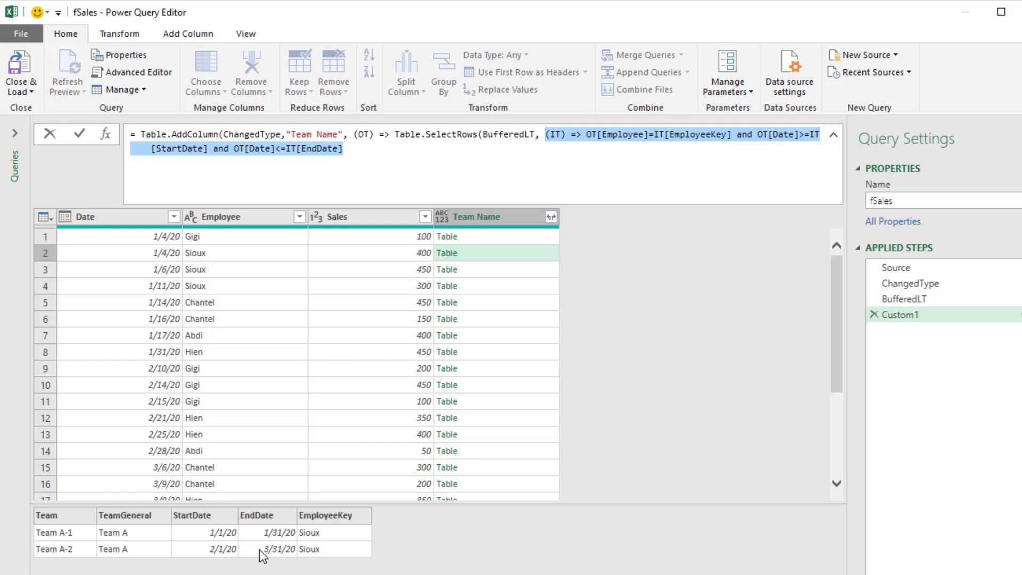
# - Close the Team Name formula's parentheses and commit the date-range lookup
pyautogui.click(417, 155)
pyautogui.write('))')
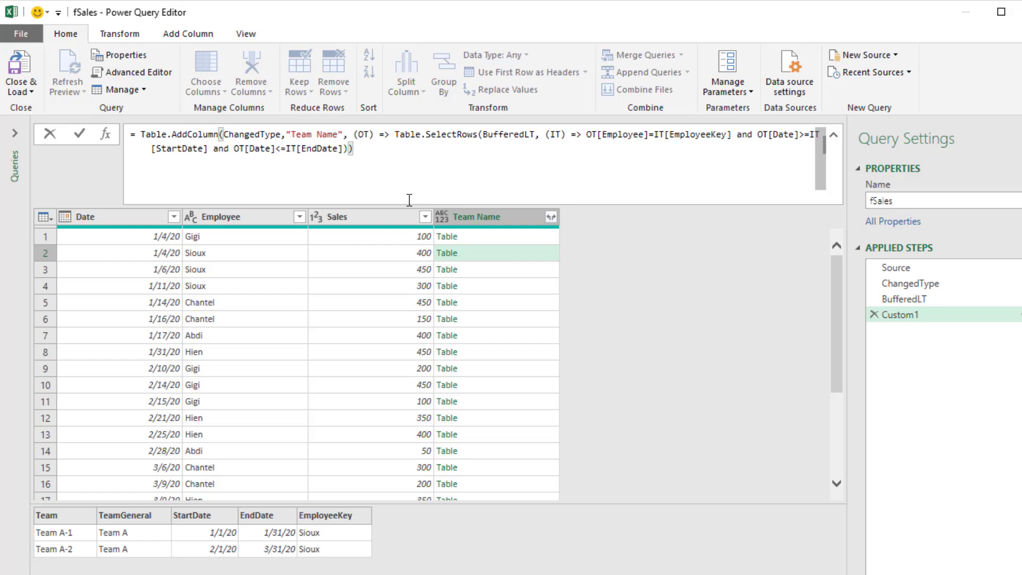
pyautogui.press('Return')
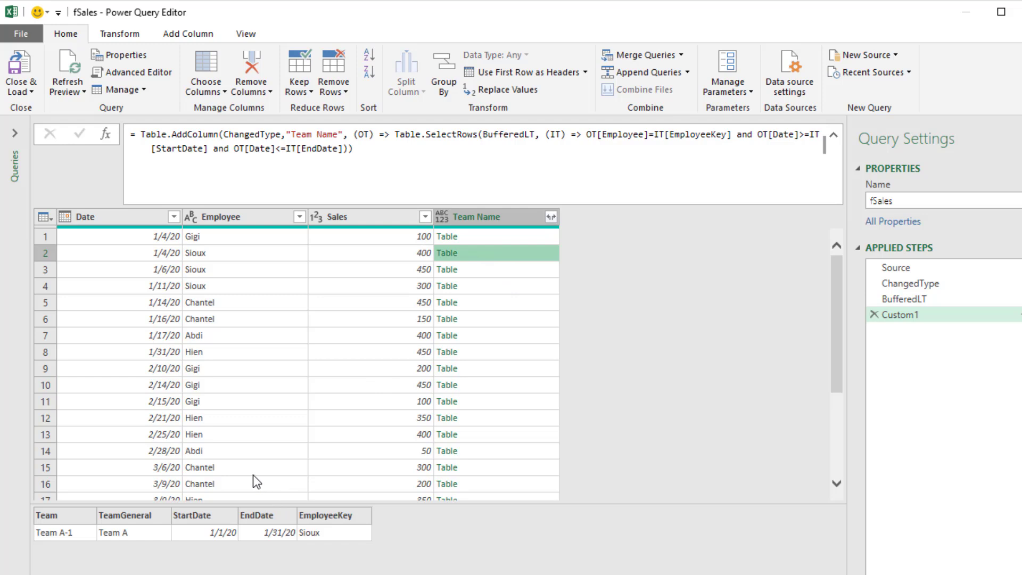
# - Check that the Team Name tables for rows 3, 4 and Chantel's sale each hold one team row
pyautogui.click(482, 269)
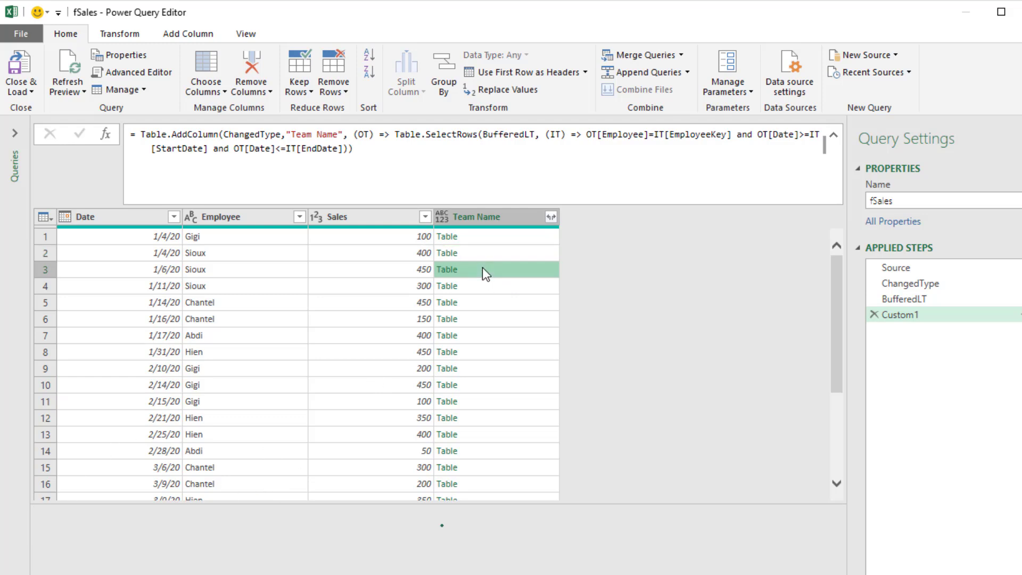
pyautogui.click(489, 287)
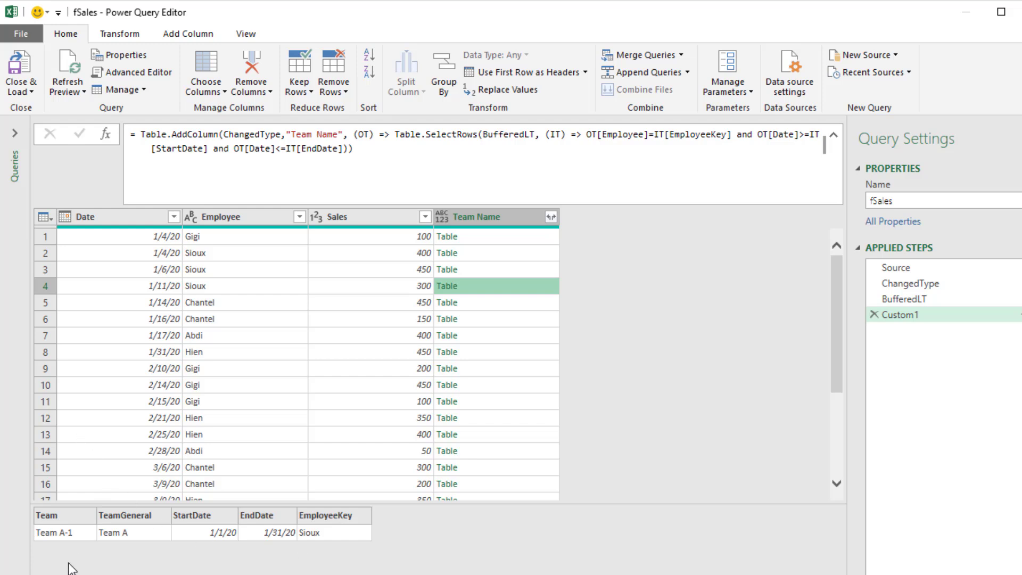
pyautogui.click(476, 319)
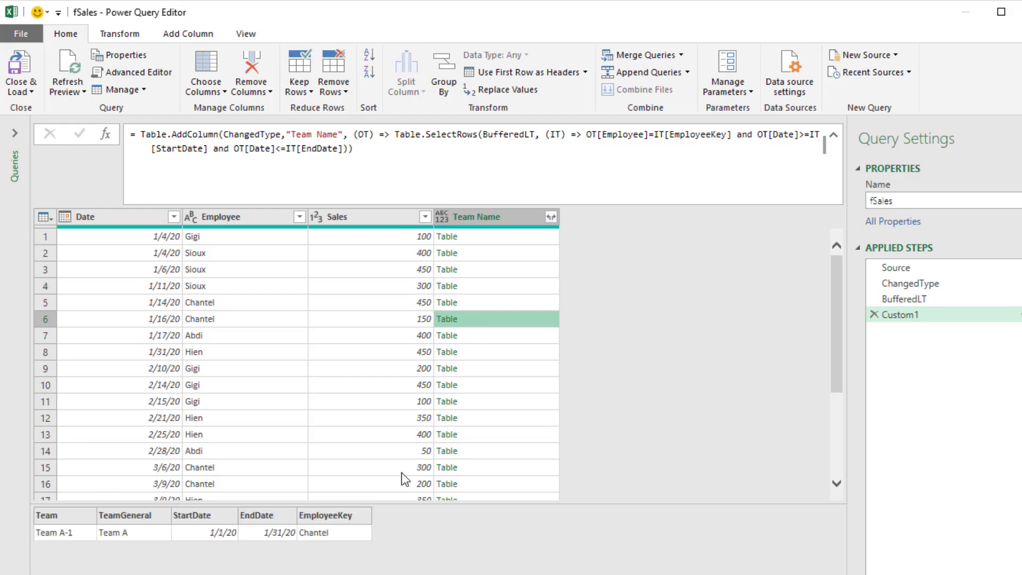
# - Append {0} after the Table.SelectRows call so Team Name cells return the first matching Record
pyautogui.click(366, 159)
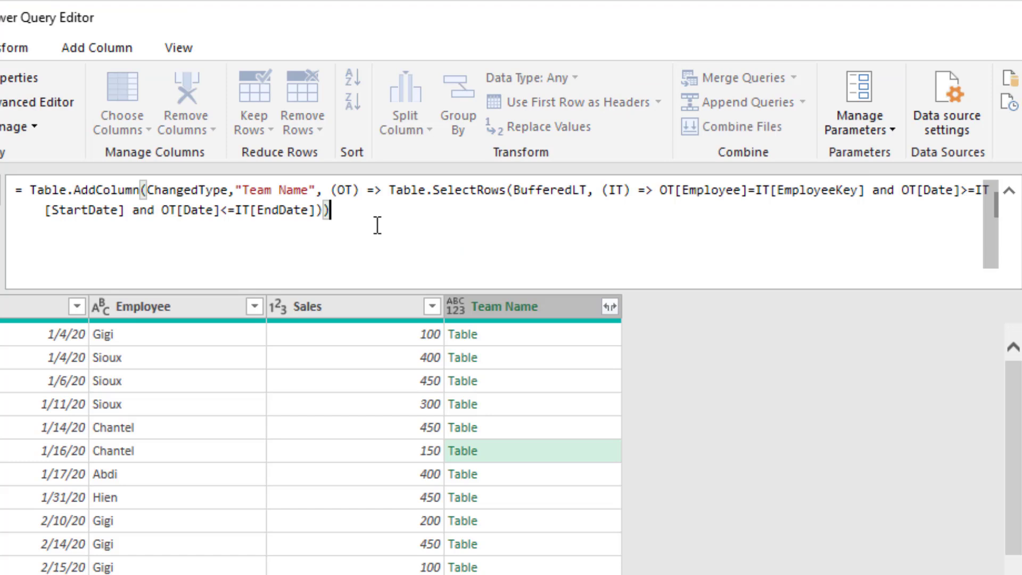
pyautogui.press('BackSpace')
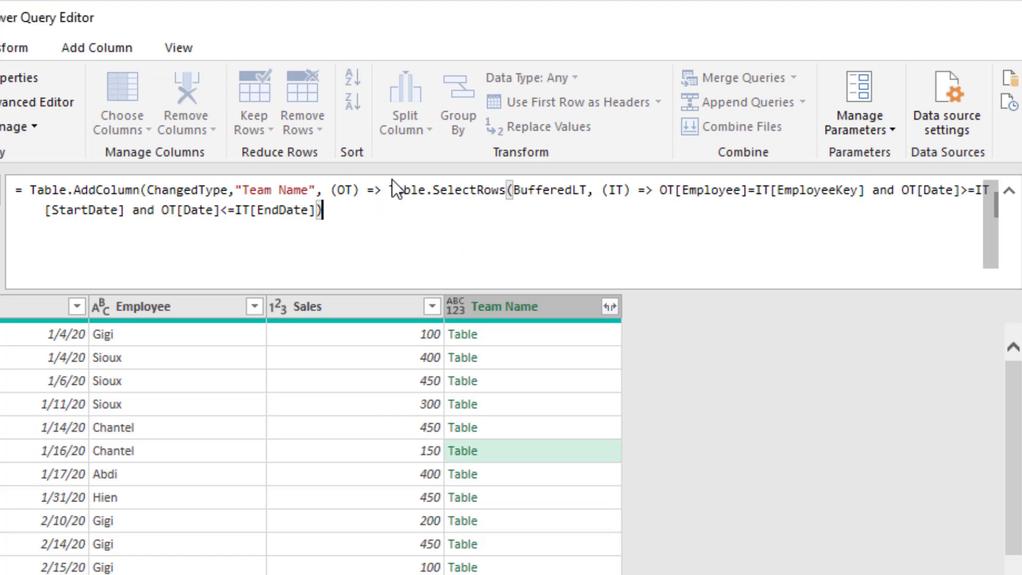
pyautogui.moveTo(390, 190); pyautogui.dragTo(398, 227)
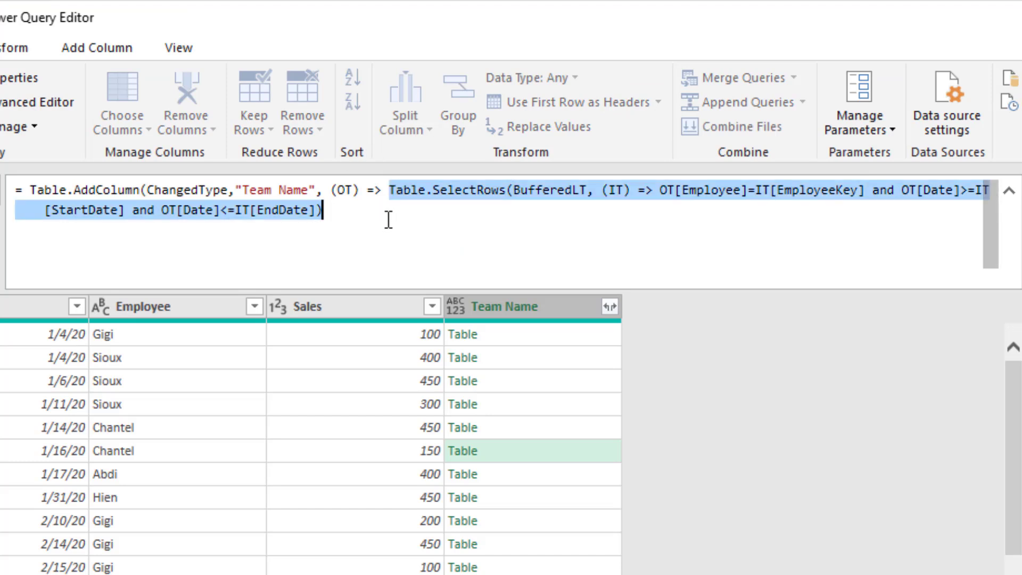
pyautogui.click(392, 215)
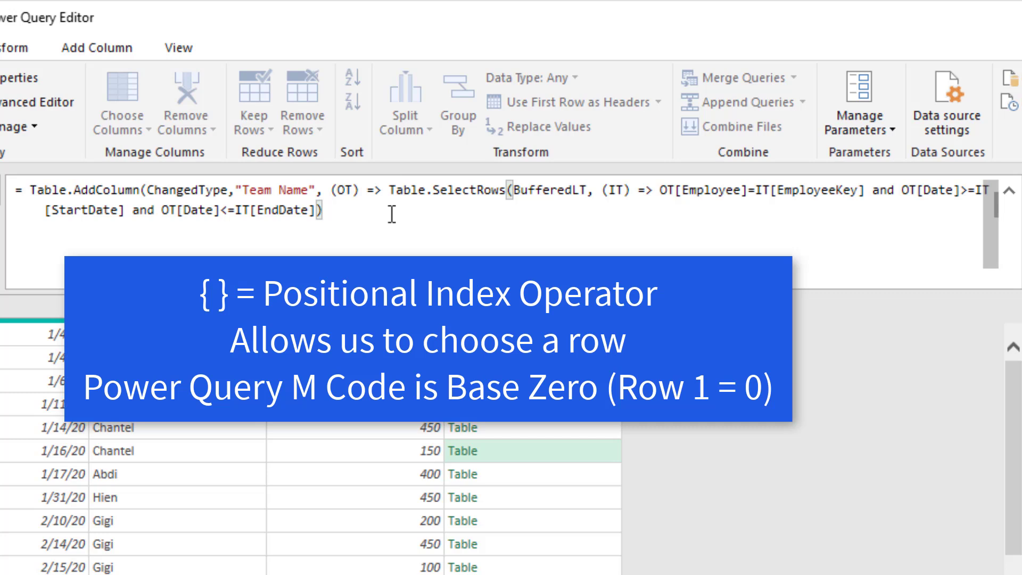
pyautogui.write('{')
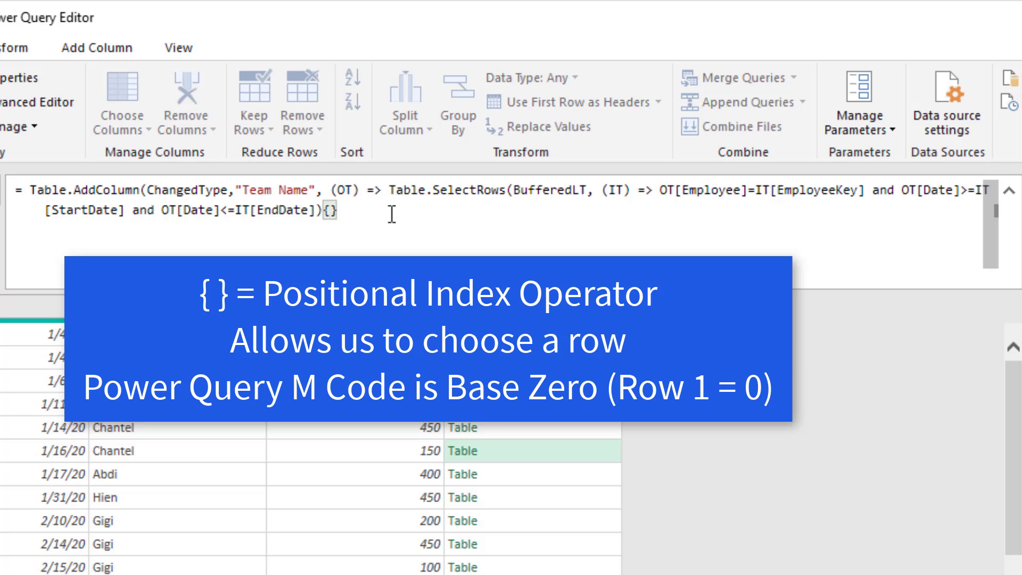
pyautogui.write('0}')
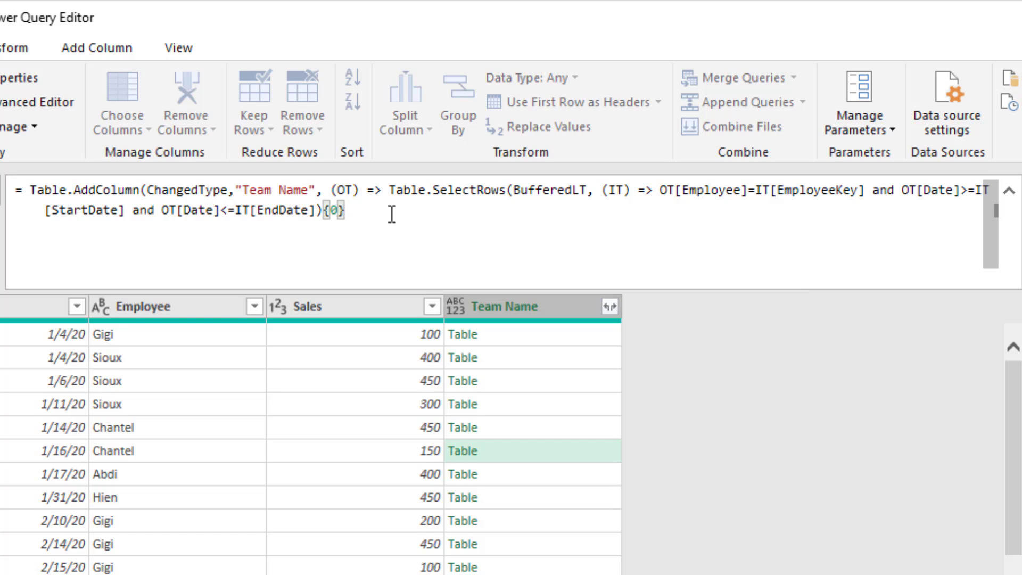
pyautogui.write(')')
pyautogui.press('Return')
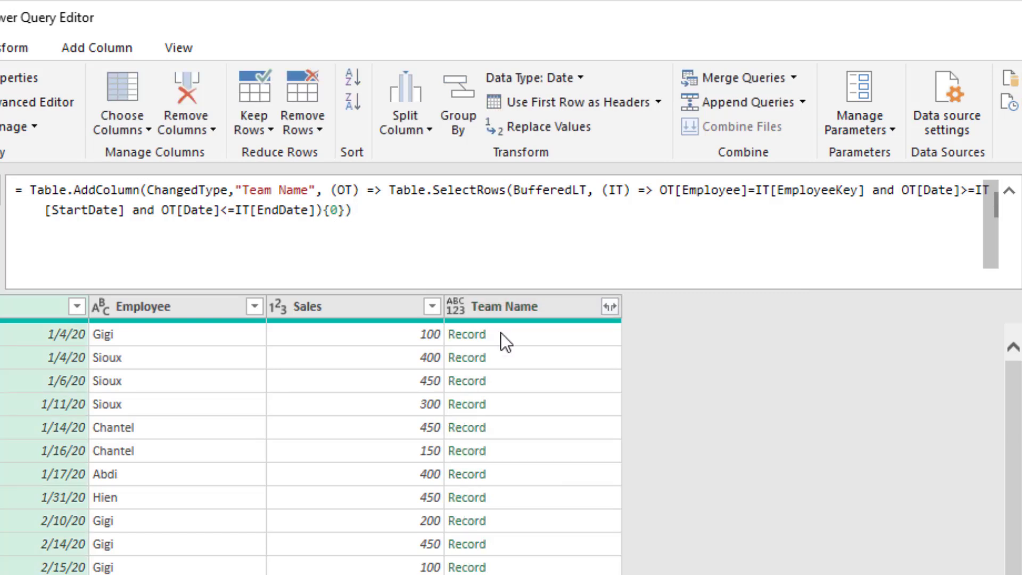
pyautogui.click(523, 337)
pyautogui.click(514, 380)
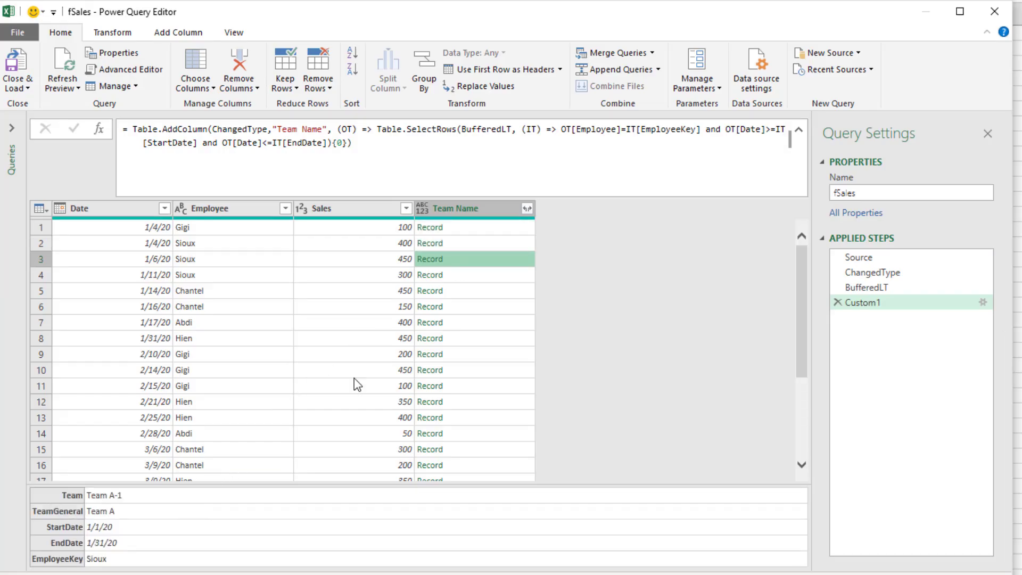
# - Append [Team] after {0} so Team Name cells show names like Team B-1
pyautogui.click(375, 148)
pyautogui.press('BackSpace')
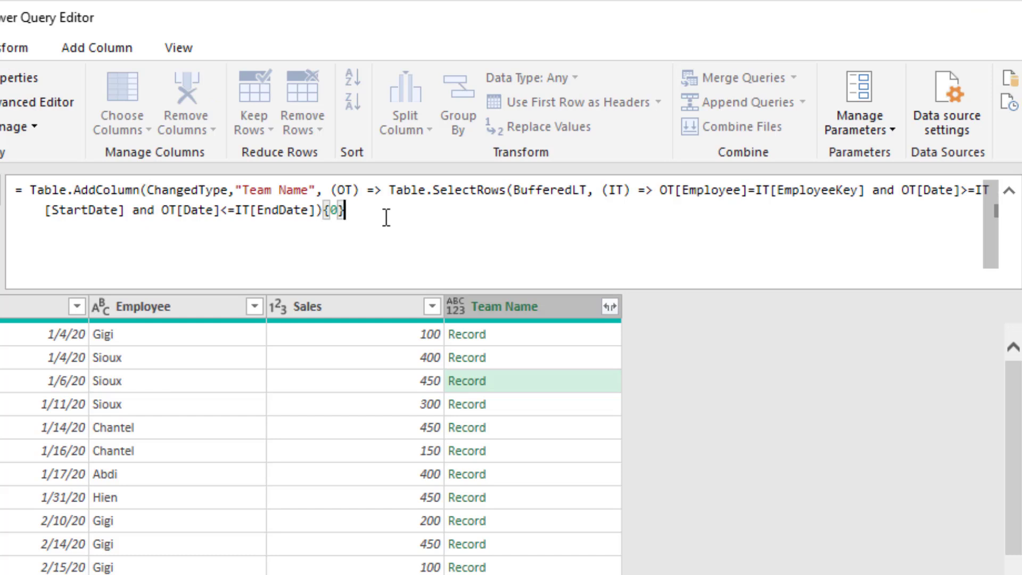
pyautogui.write('[Team')
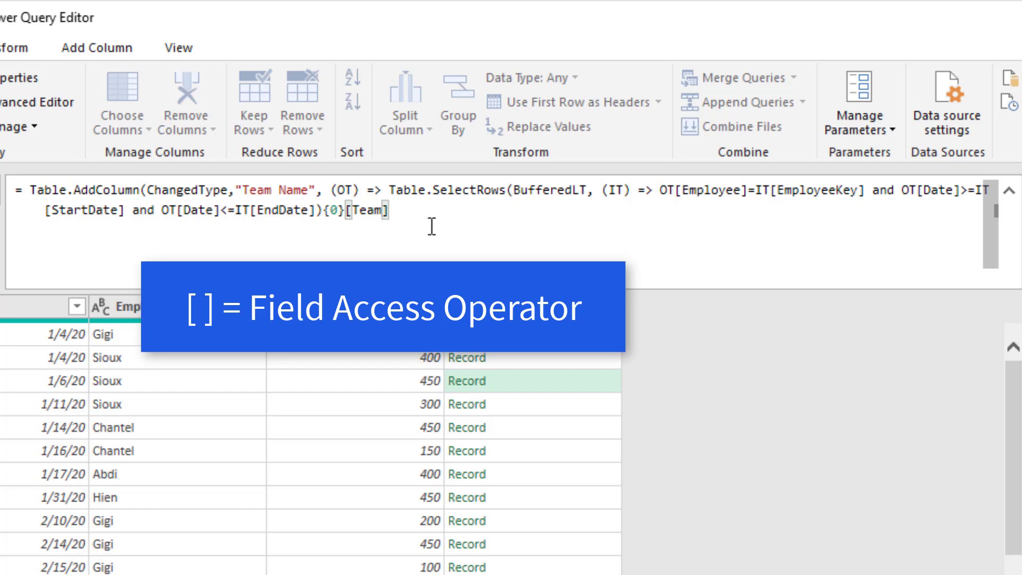
pyautogui.write('])')
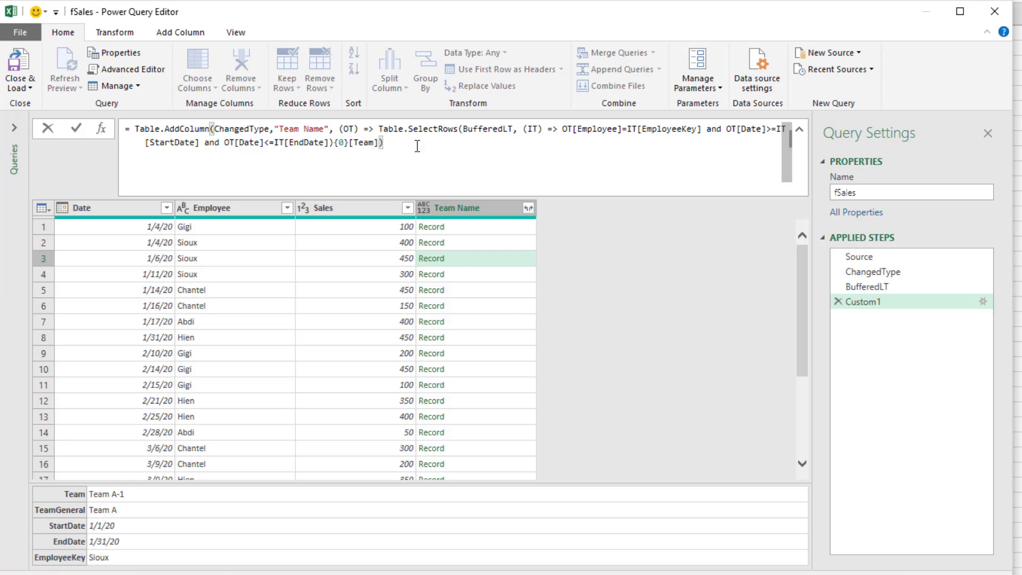
pyautogui.press('Return')
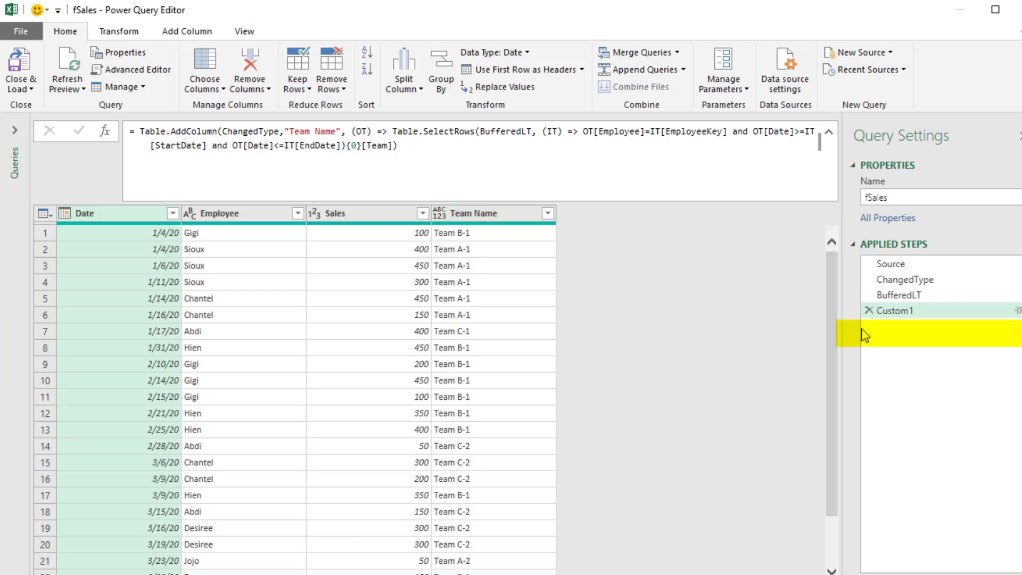
# - Add ', type text' to the Table.AddColumn formula so Team Name is typed as text
pyautogui.click(402, 152)
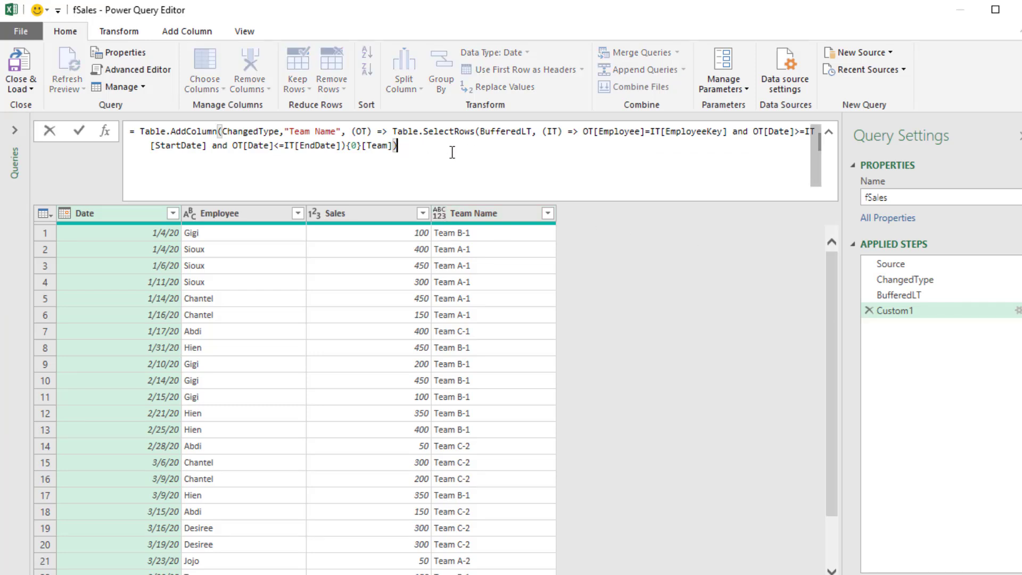
pyautogui.press('BackSpace')
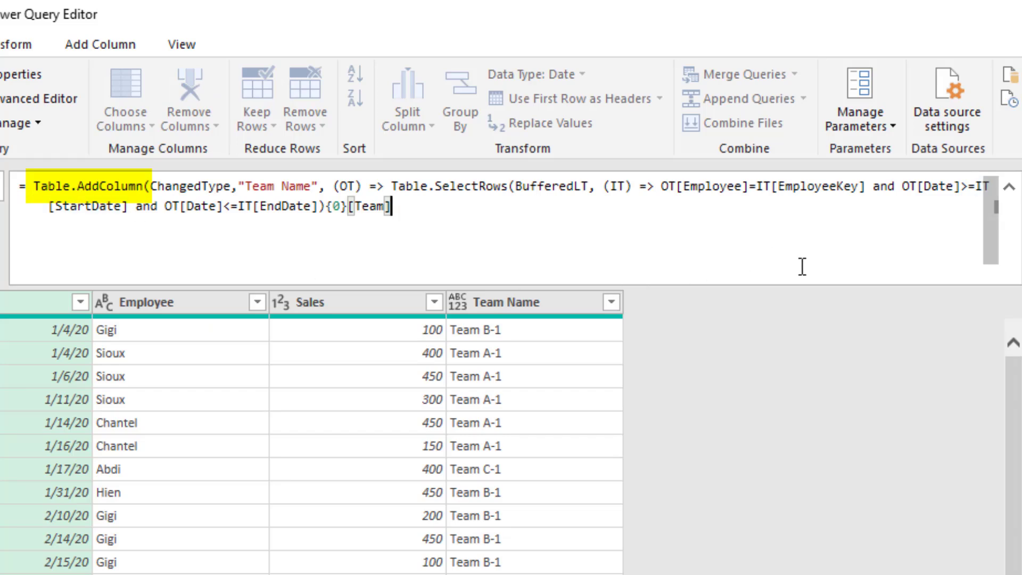
pyautogui.write(', typ')
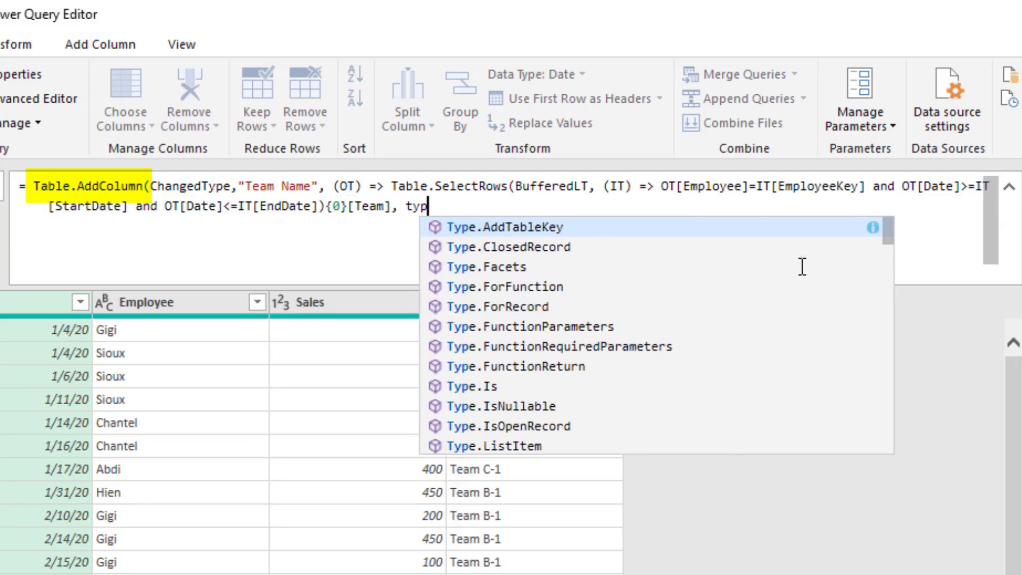
pyautogui.write('e text')
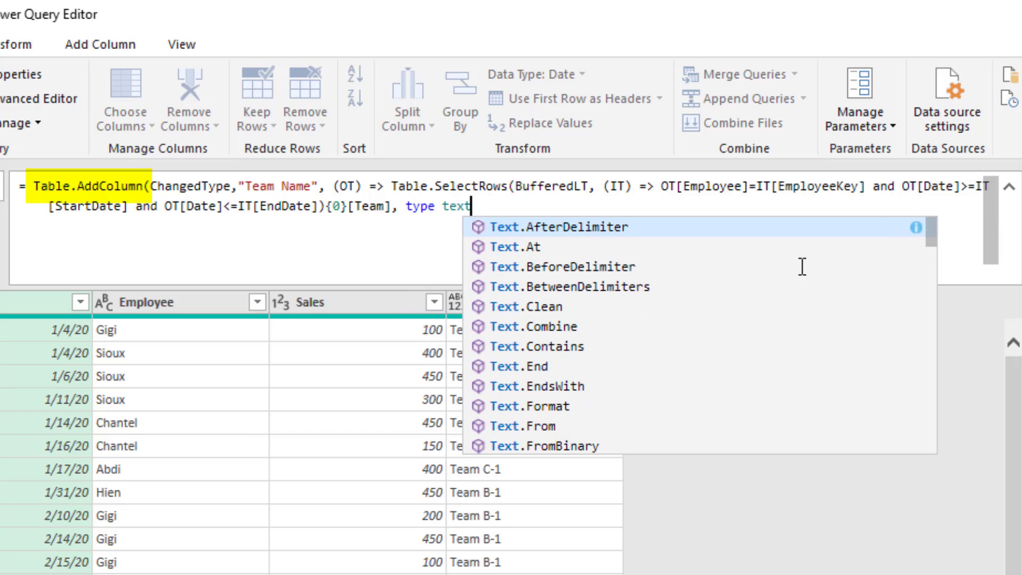
pyautogui.write(')')
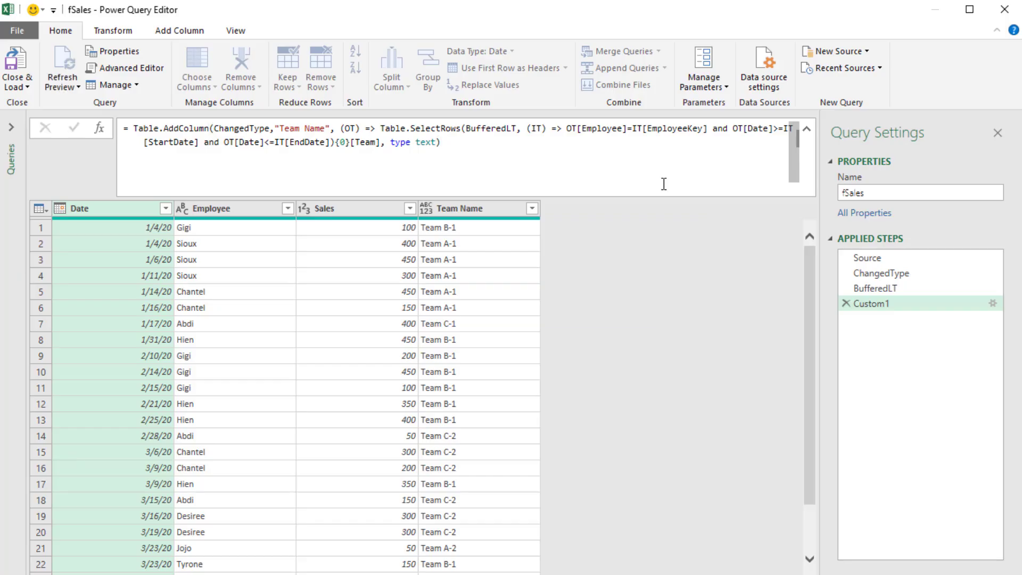
pyautogui.press('Return')
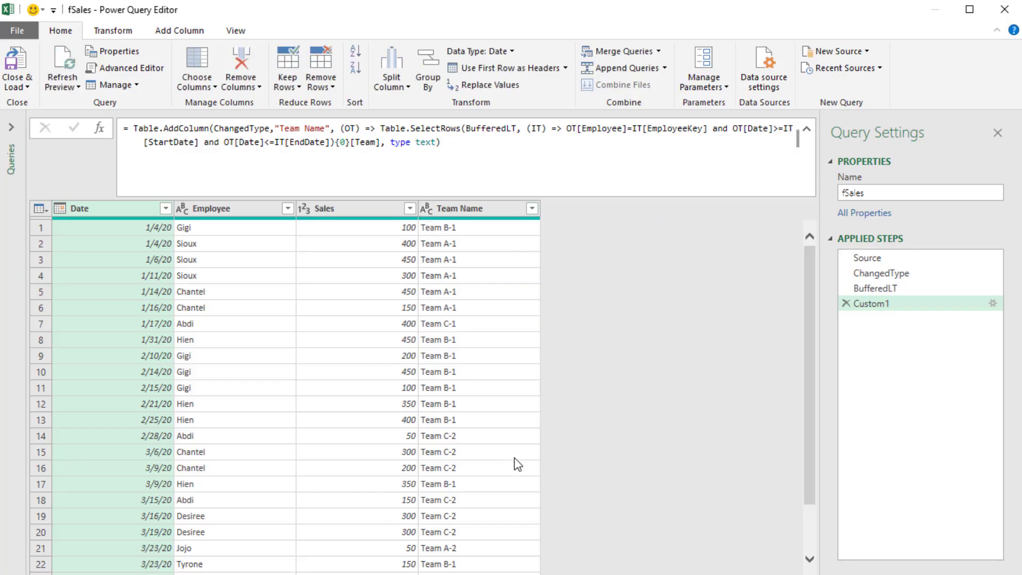
# - Rename the Custom1 step to 3WayLookup
pyautogui.press('F2')
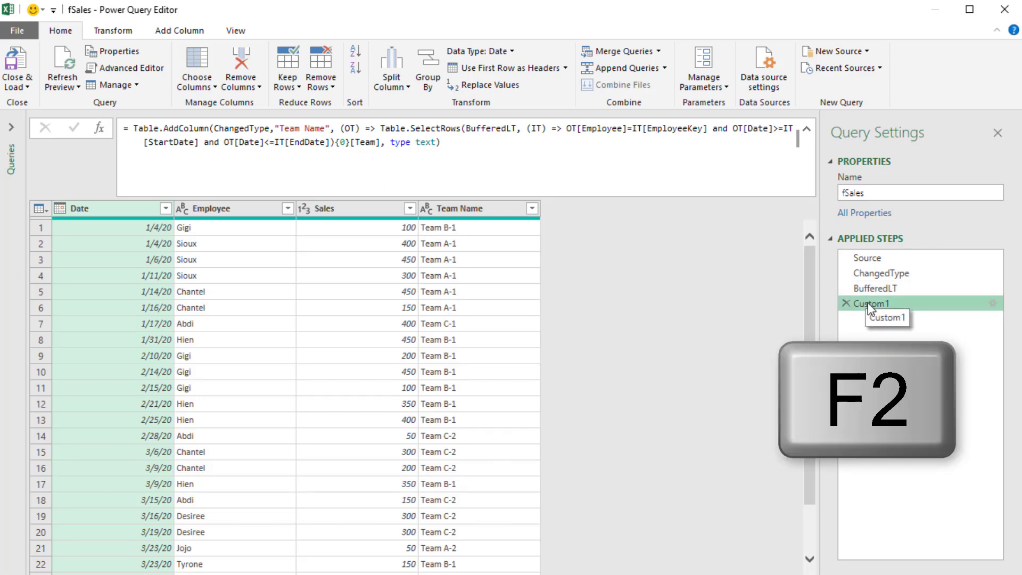
pyautogui.write('3WayLookup')
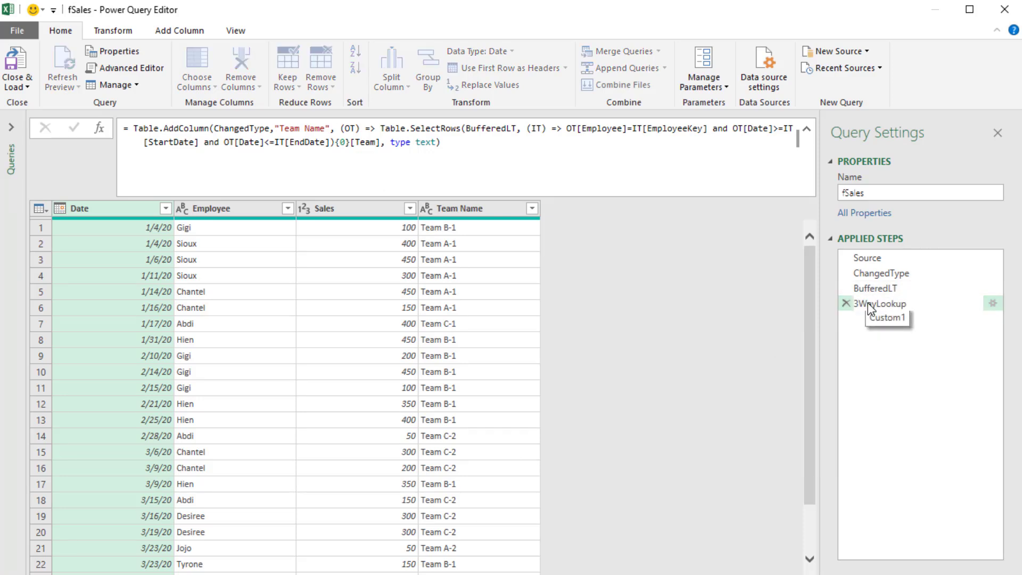
pyautogui.press('Return')
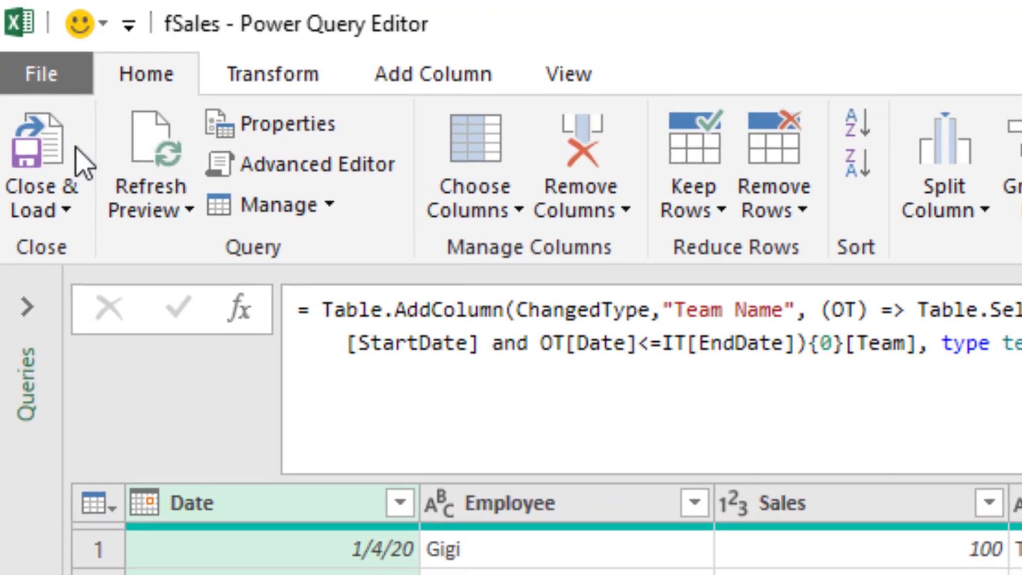
# - Close & Load, then load fSales as a PivotTable report at Tables!F13
pyautogui.click(39, 140)
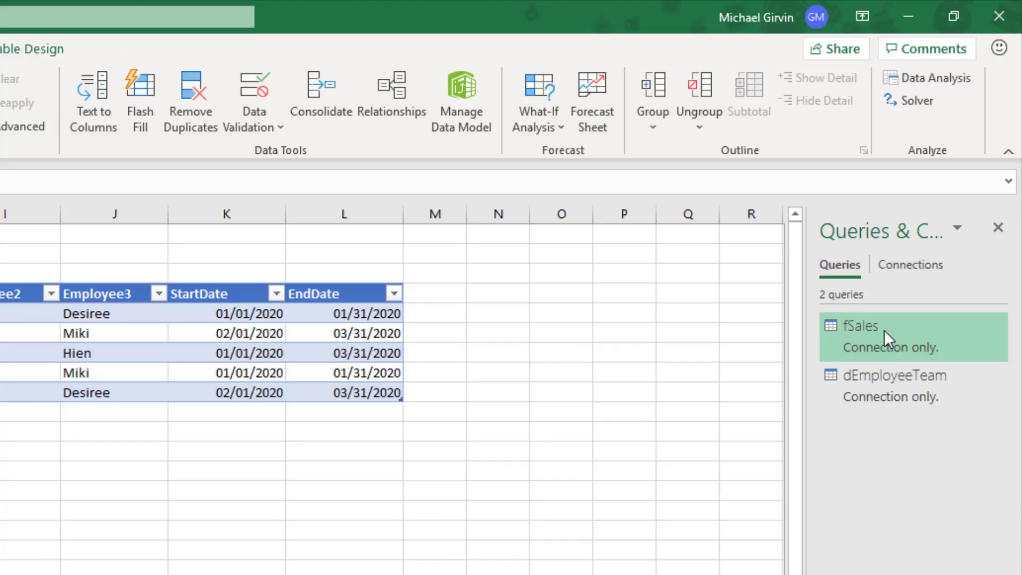
pyautogui.rightClick(879, 335)
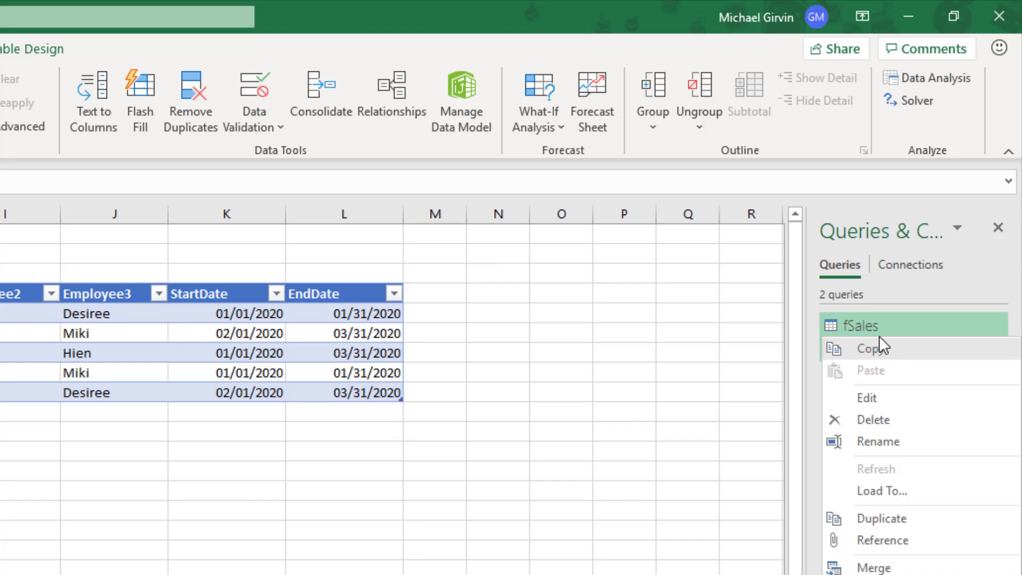
pyautogui.click(880, 488)
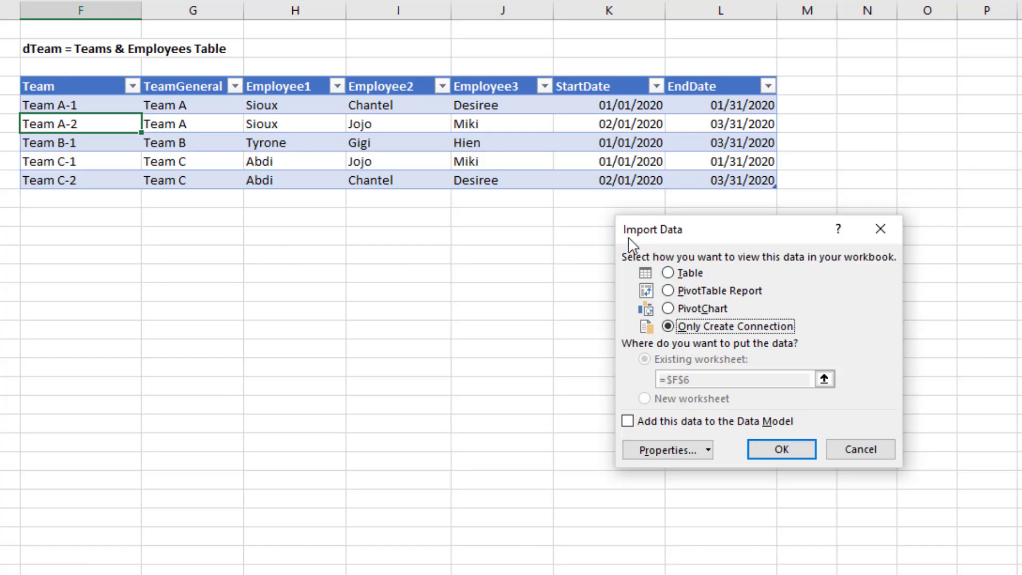
pyautogui.click(668, 290)
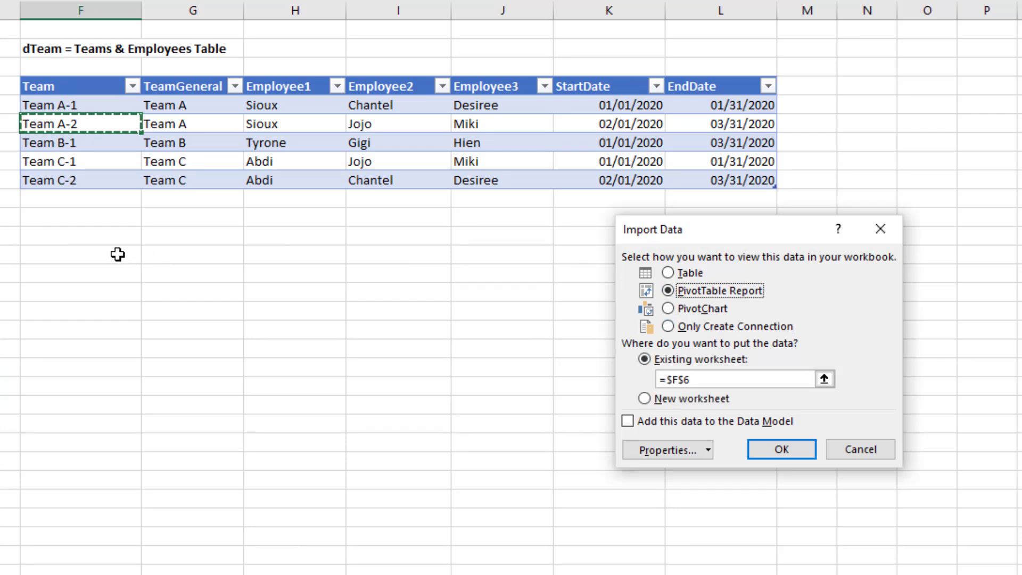
pyautogui.click(99, 248)
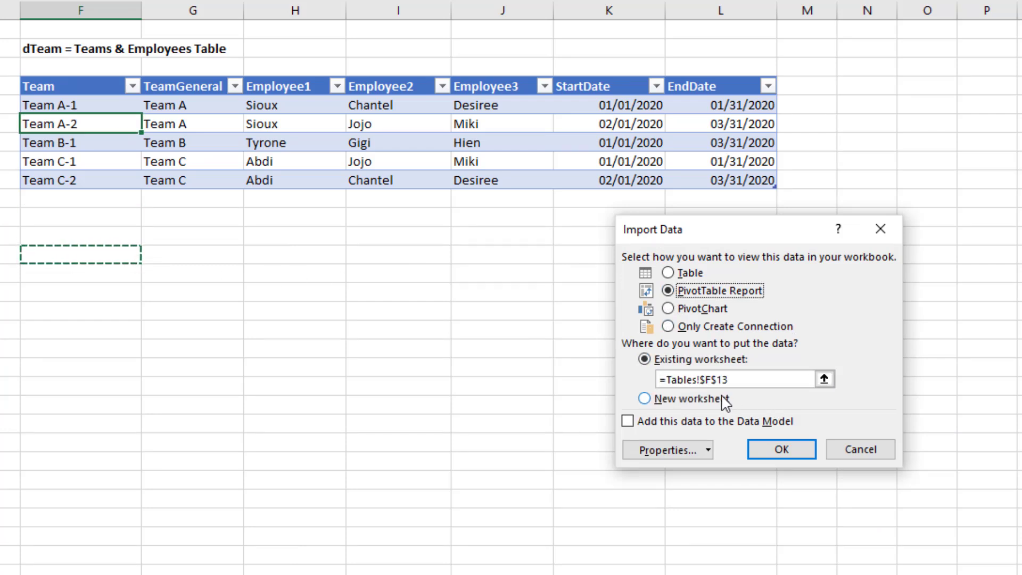
pyautogui.click(779, 449)
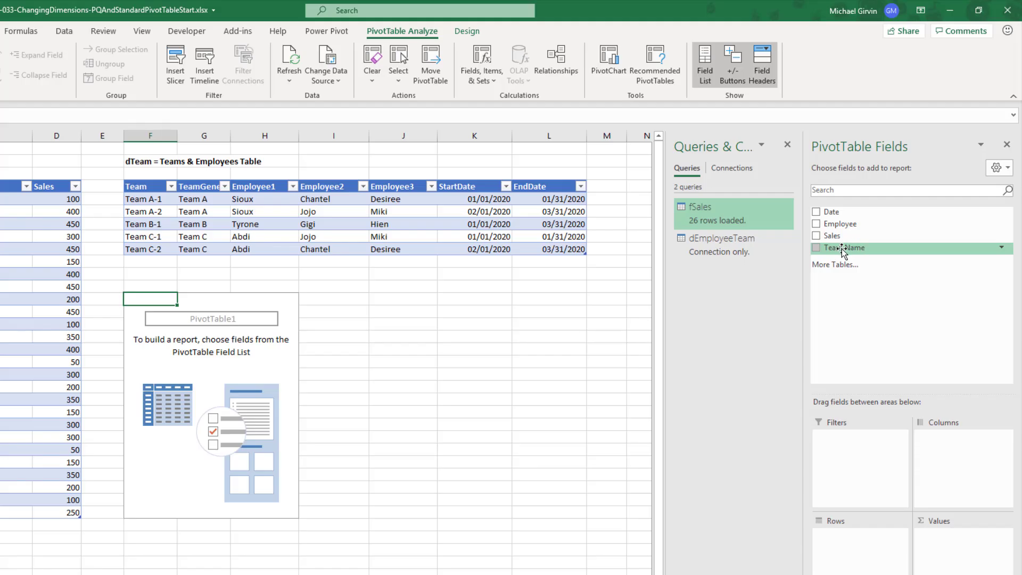
# - Put Team Name and Employee in Rows, Date in Columns, and Sales in Values
pyautogui.moveTo(843, 249); pyautogui.dragTo(868, 555)
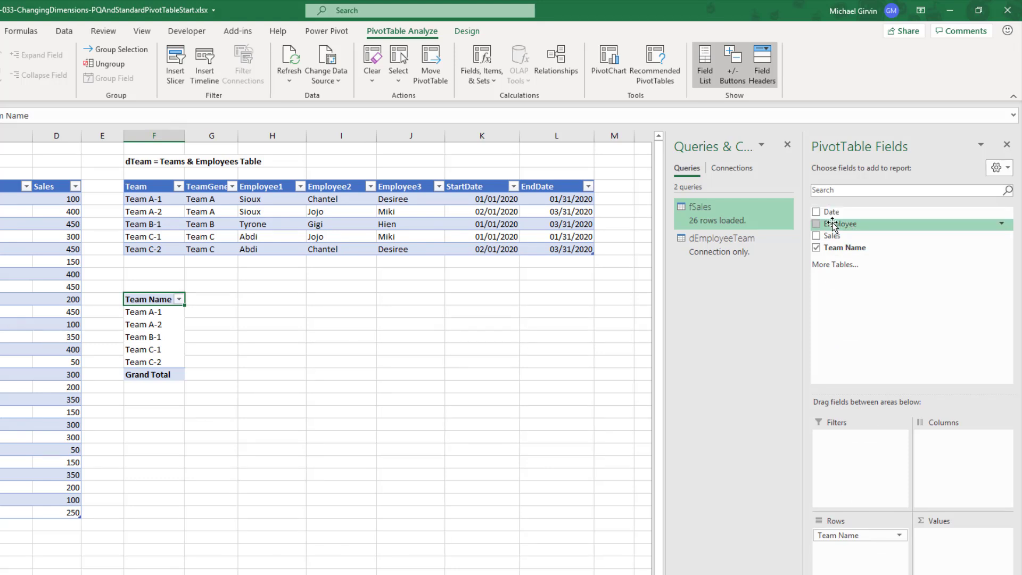
pyautogui.moveTo(834, 223); pyautogui.dragTo(865, 554)
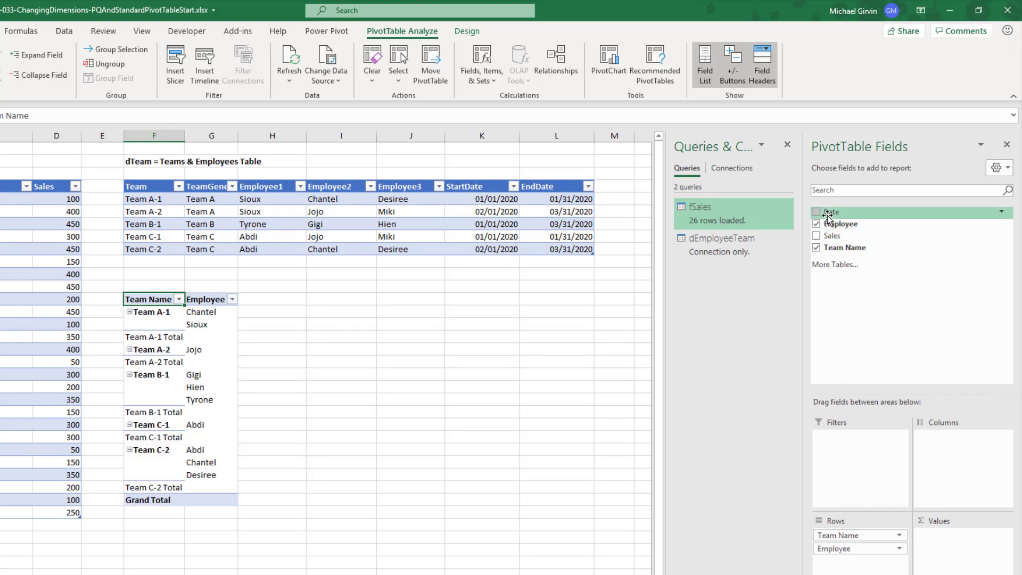
pyautogui.moveTo(828, 218); pyautogui.dragTo(944, 466)
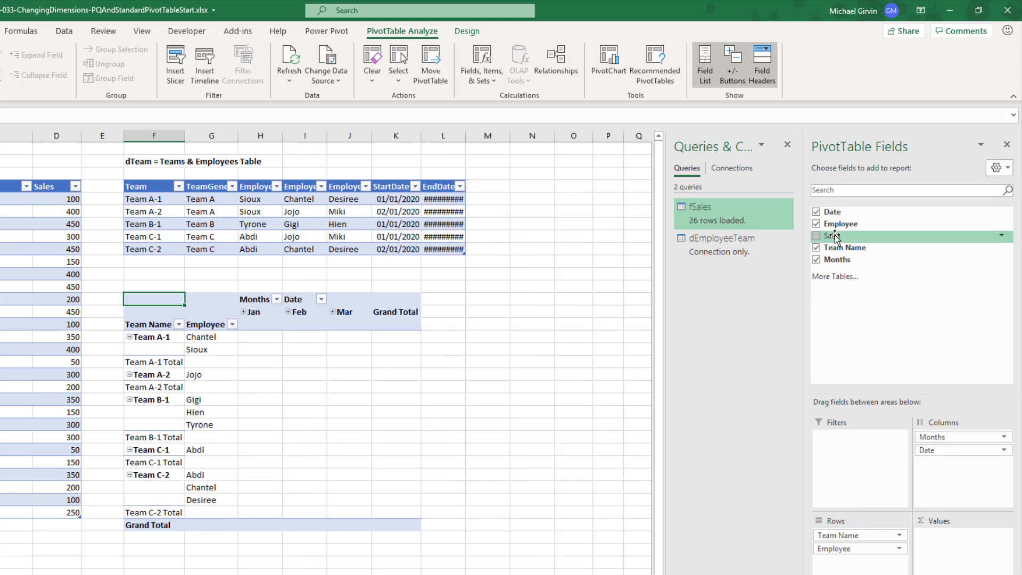
pyautogui.moveTo(833, 236); pyautogui.dragTo(933, 539)
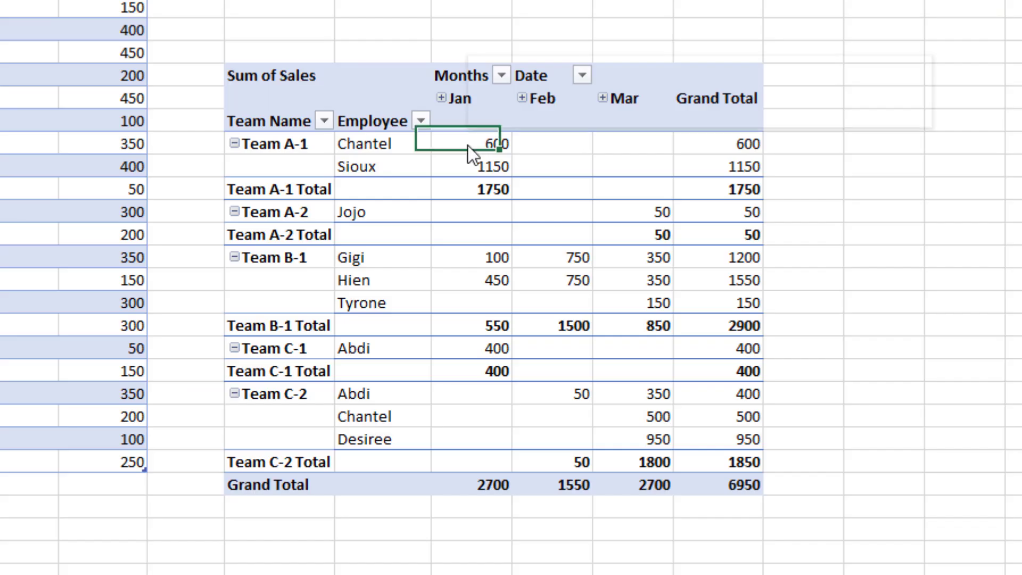
# - Format the sales values as Number with 1000 separator and 0 decimal places
pyautogui.rightClick(468, 145)
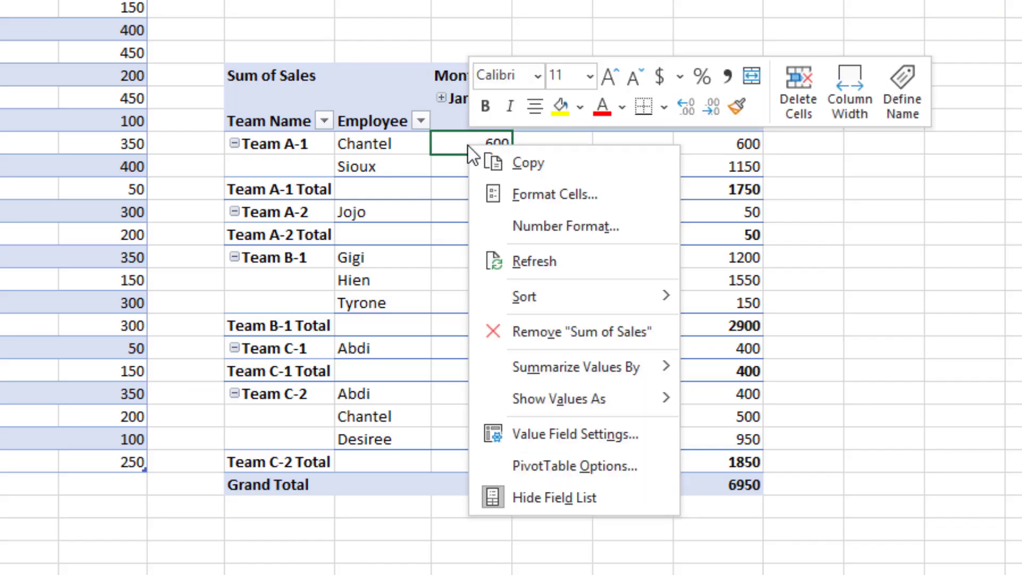
pyautogui.click(555, 226)
pyautogui.click(262, 109)
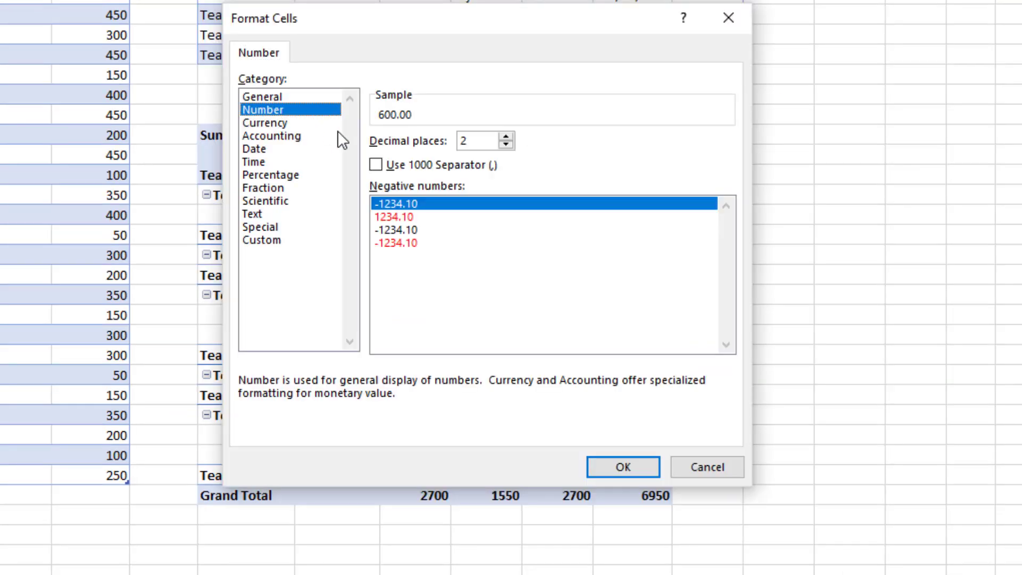
pyautogui.click(382, 165)
pyautogui.click(506, 145)
pyautogui.click(506, 144)
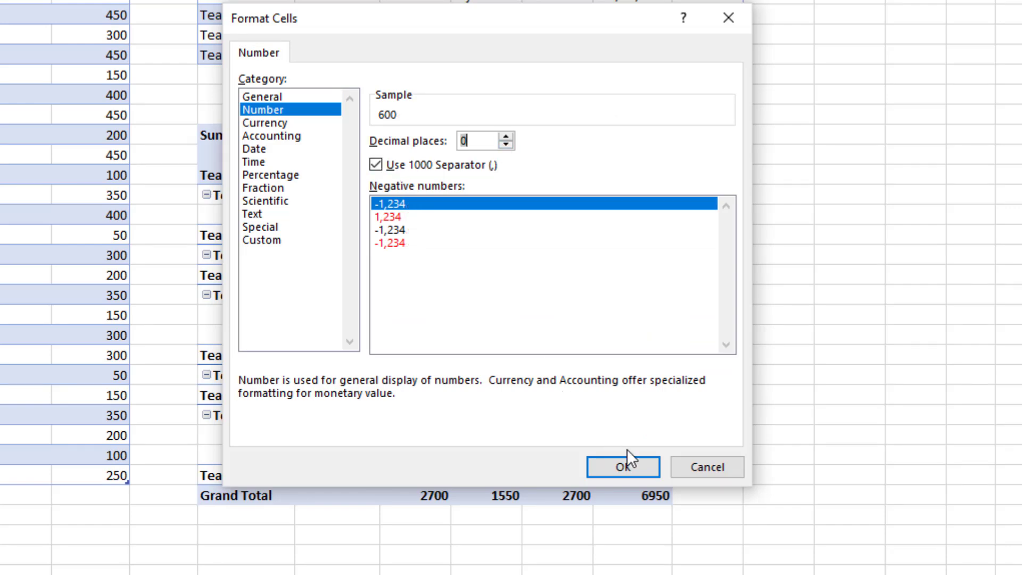
pyautogui.click(624, 467)
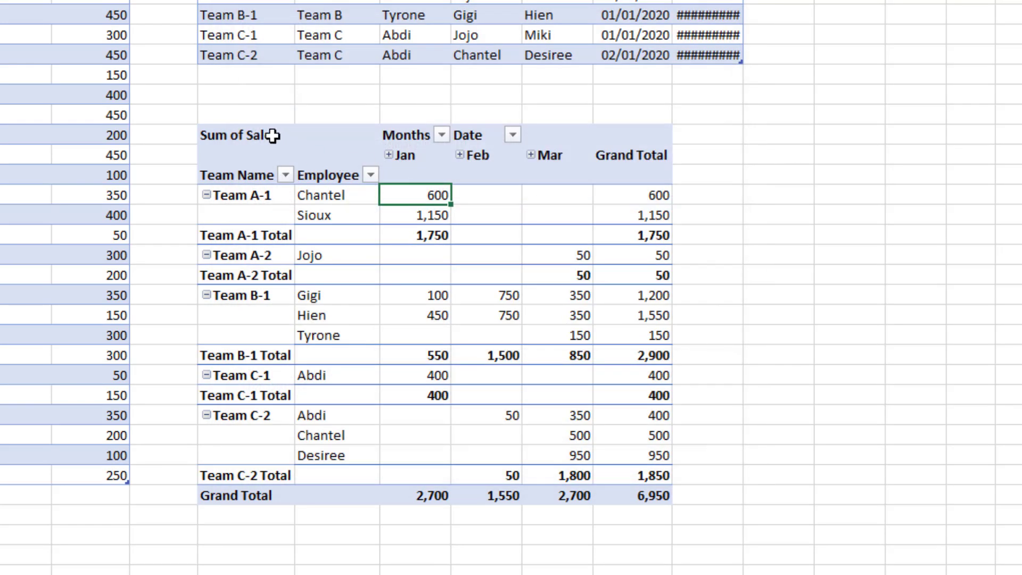
# - Rename the values header to 'Sum of Sales ($)'
pyautogui.click(272, 137)
pyautogui.press('F2')
pyautogui.write('(')
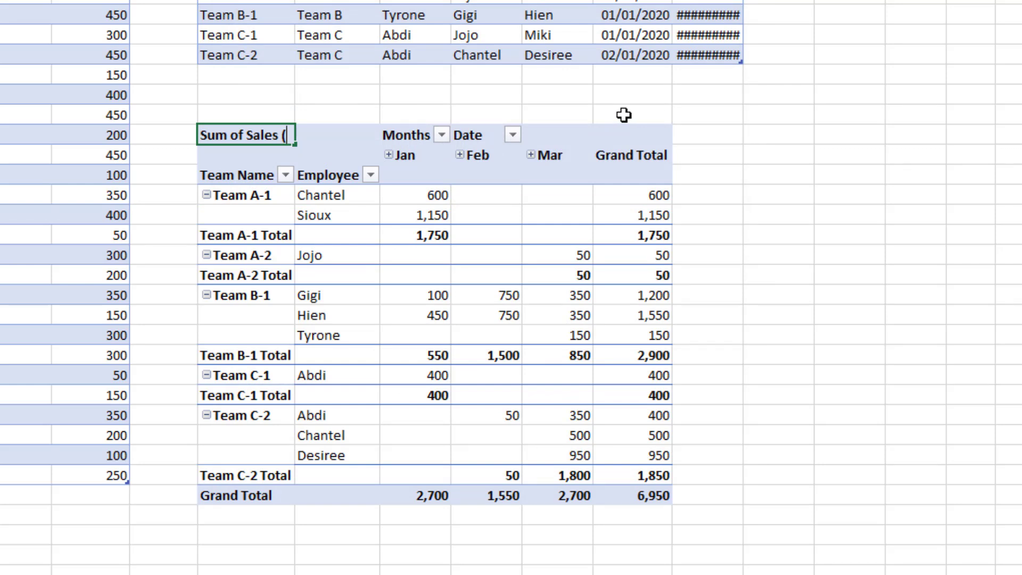
pyautogui.write('$)')
pyautogui.press('Return')
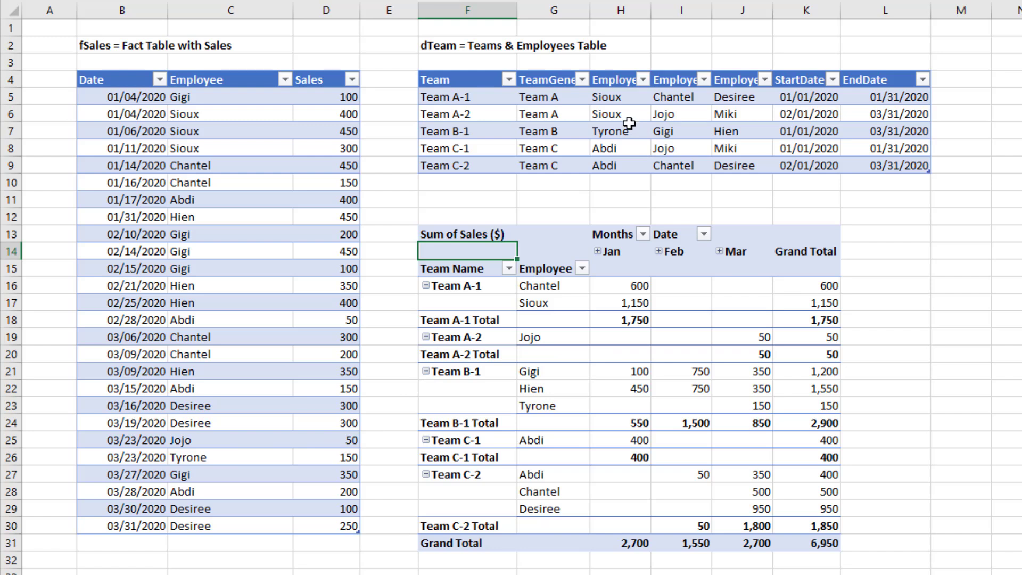
pyautogui.moveTo(618, 114); pyautogui.dragTo(738, 114)
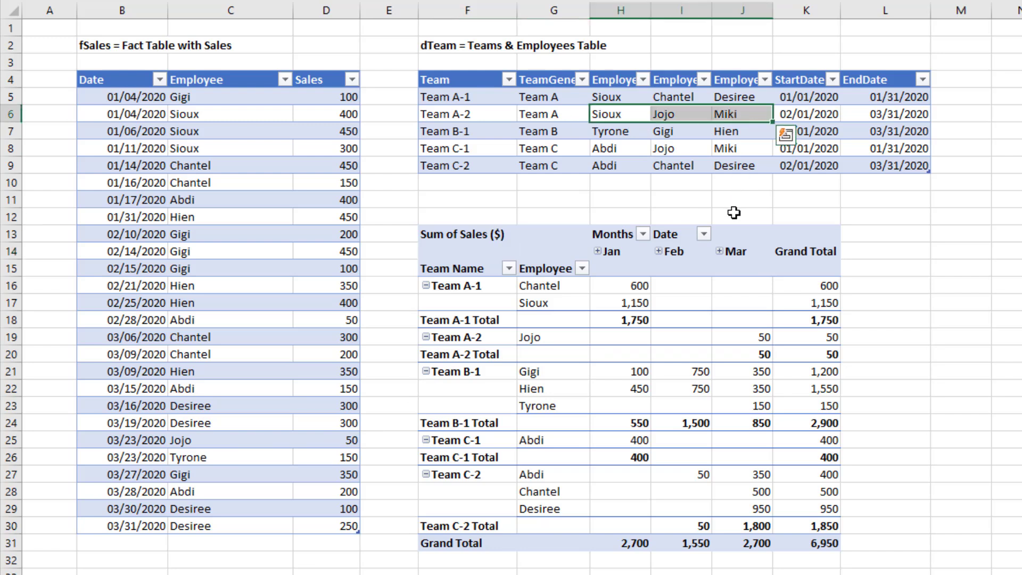
pyautogui.click(555, 237)
pyautogui.moveTo(680, 345)
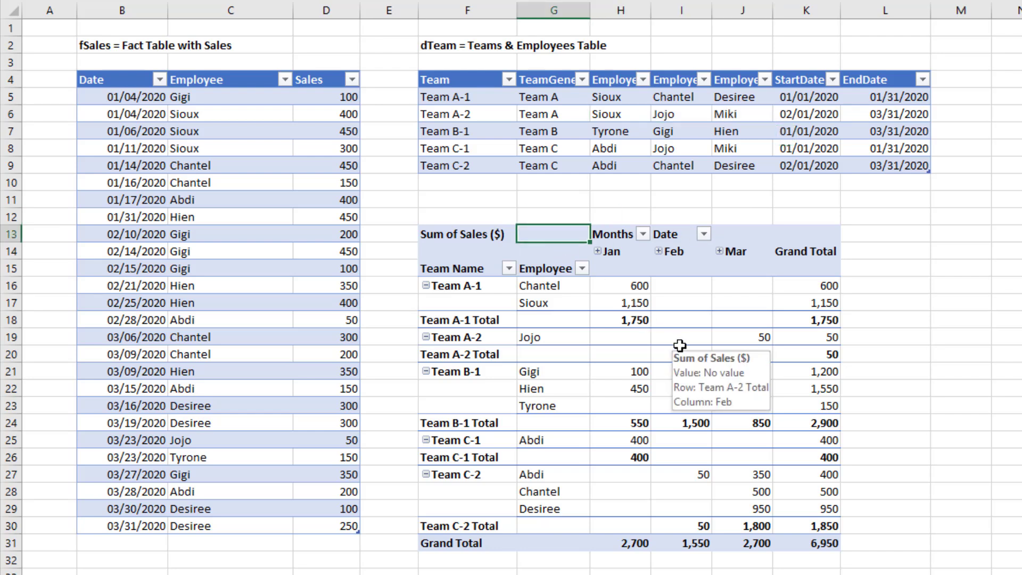